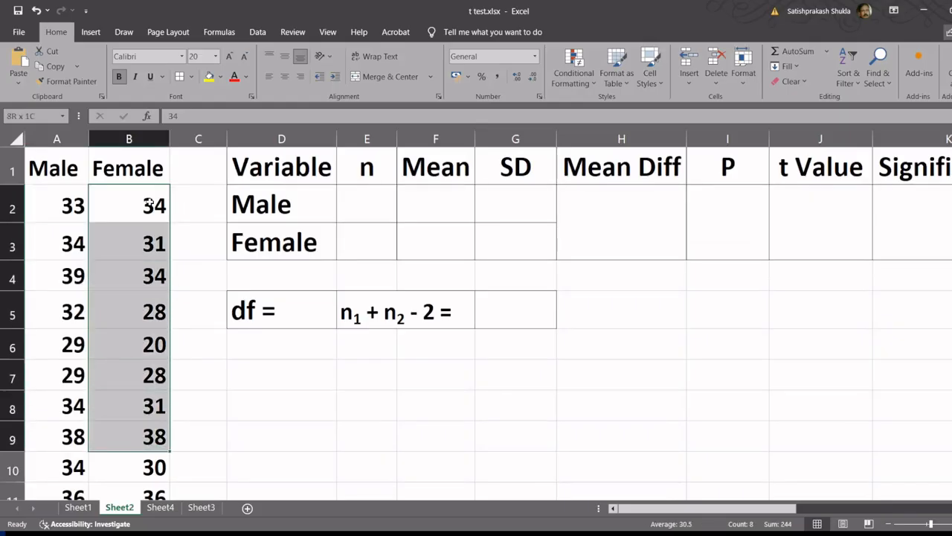
# Step: Examine the extent of the Female scores by extending the selection through B22, and return to the column header
pyautogui.hotkey('shift', 'Down')
pyautogui.hotkey('shift', 'Down')
pyautogui.hotkey('shift', 'Down')
pyautogui.hotkey('shift', 'Down')
pyautogui.hotkey('shift', 'Down')
pyautogui.hotkey('shift', 'Down')
pyautogui.hotkey('shift', 'Down')
pyautogui.hotkey('shift', 'Down')
pyautogui.hotkey('shift', 'Down')
pyautogui.hotkey('shift', 'Down')
pyautogui.hotkey('shift', 'Down')
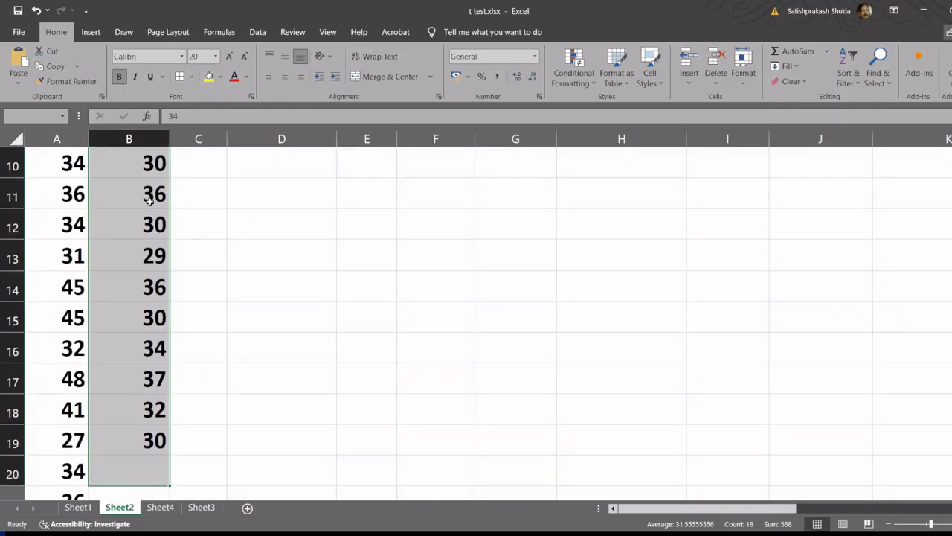
pyautogui.hotkey('shift', 'Down')
pyautogui.hotkey('shift', 'Down')
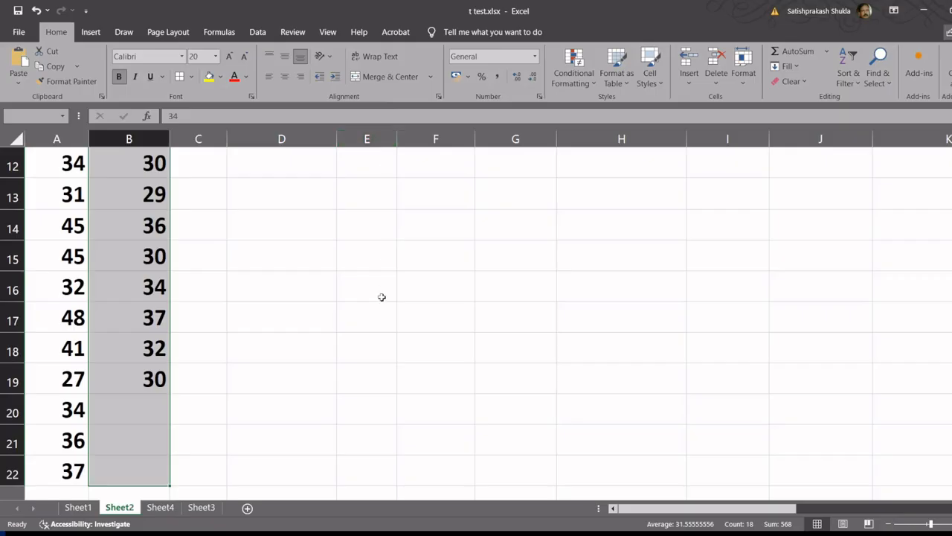
pyautogui.hotkey('ctrl', 'Up')
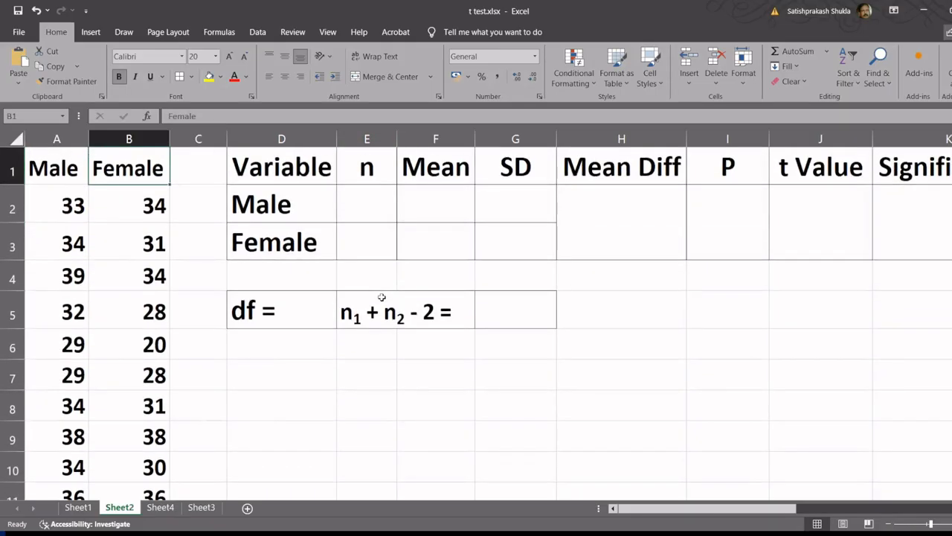
# Step: Calculate the male sample size in E2 with the formula =count(a2:a22)
pyautogui.click(362, 192)
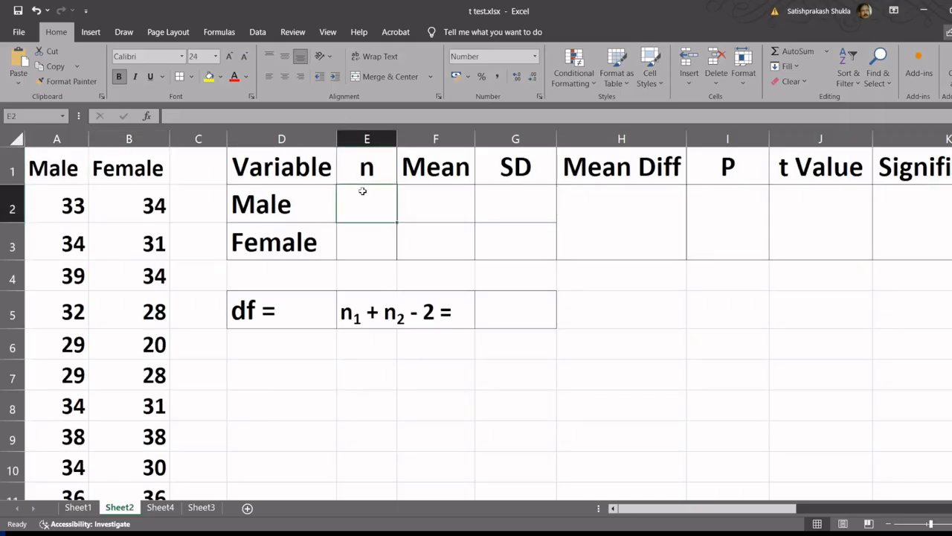
pyautogui.write('=')
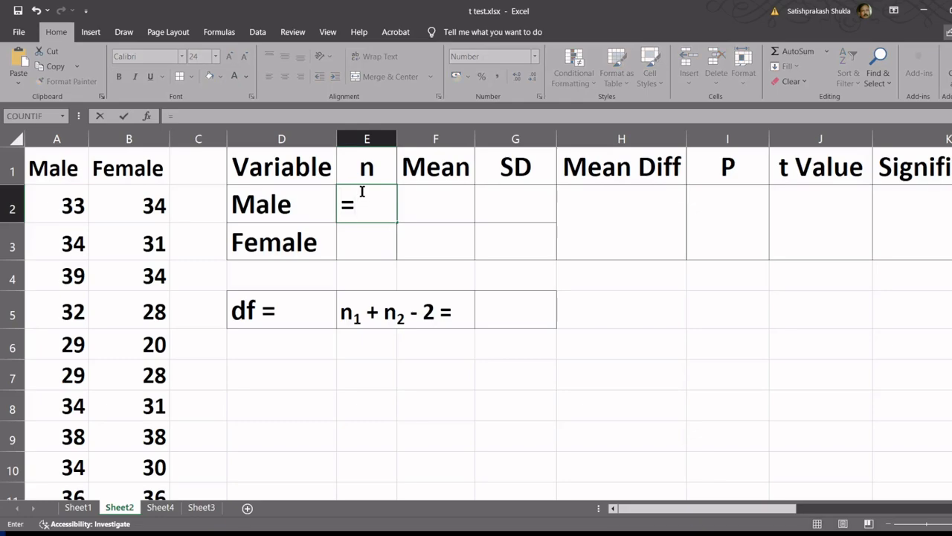
pyautogui.write('count(a')
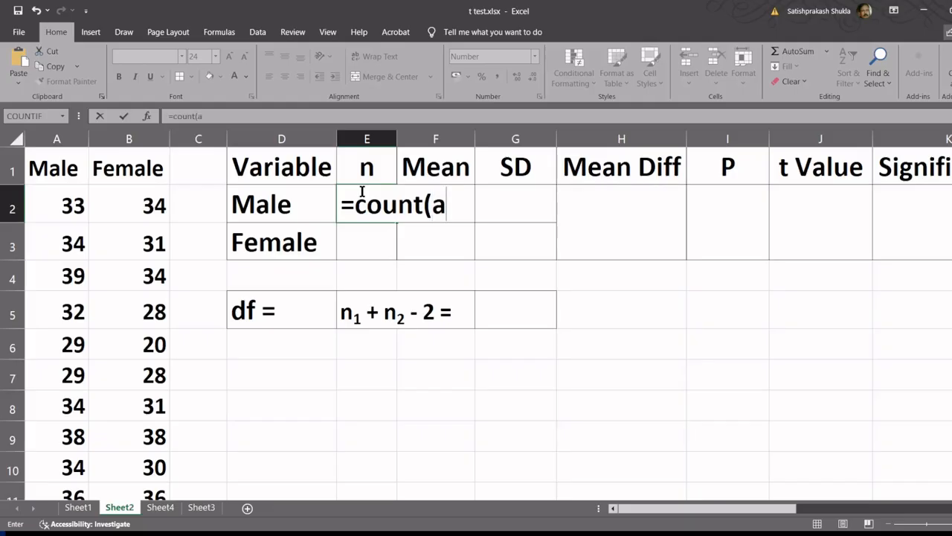
pyautogui.write('2:a22)')
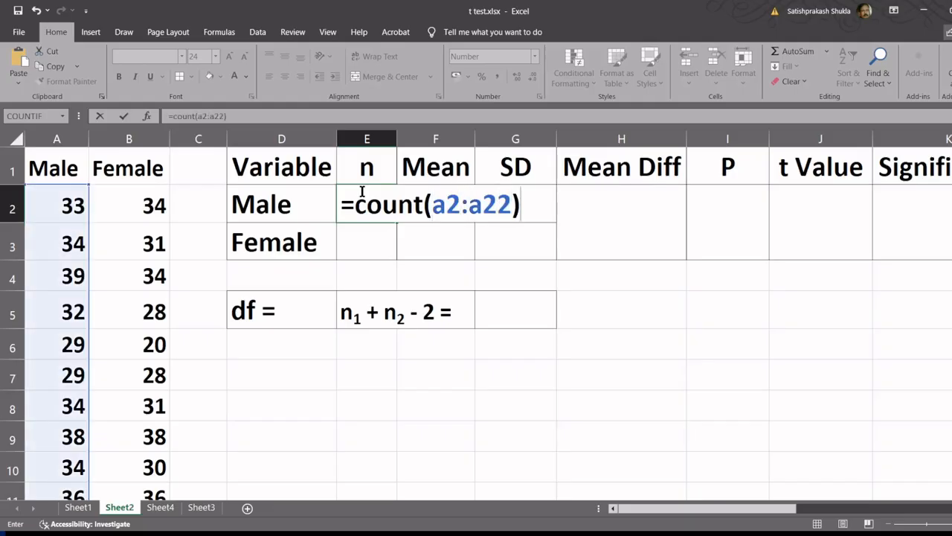
pyautogui.press('Return')
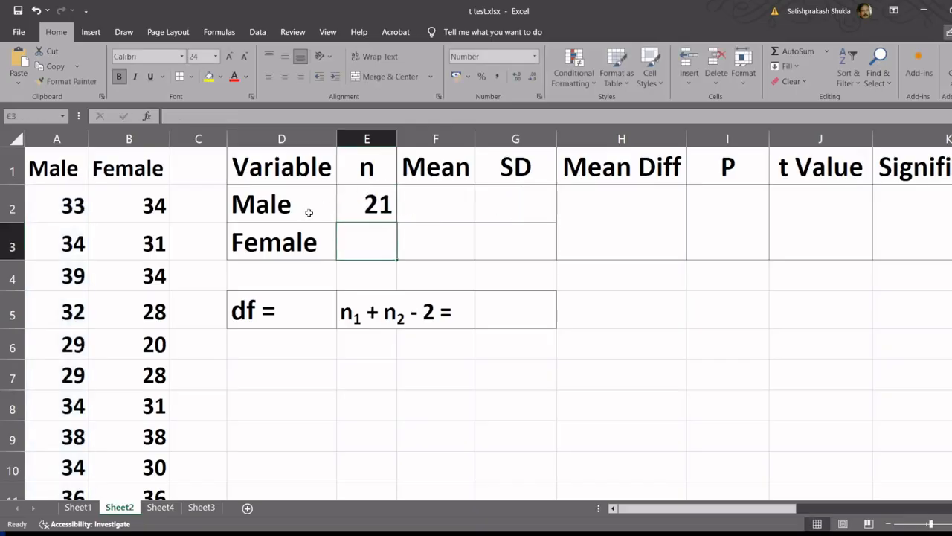
# Step: Calculate the female sample size in E3 with the formula =count(b2:b22), correcting the range's end reference to b22
pyautogui.write('=')
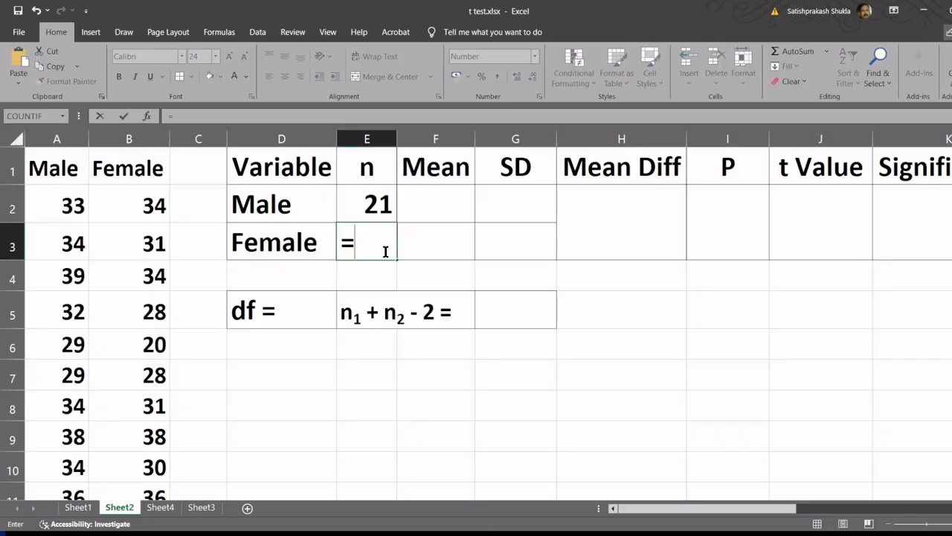
pyautogui.write('count(b2:')
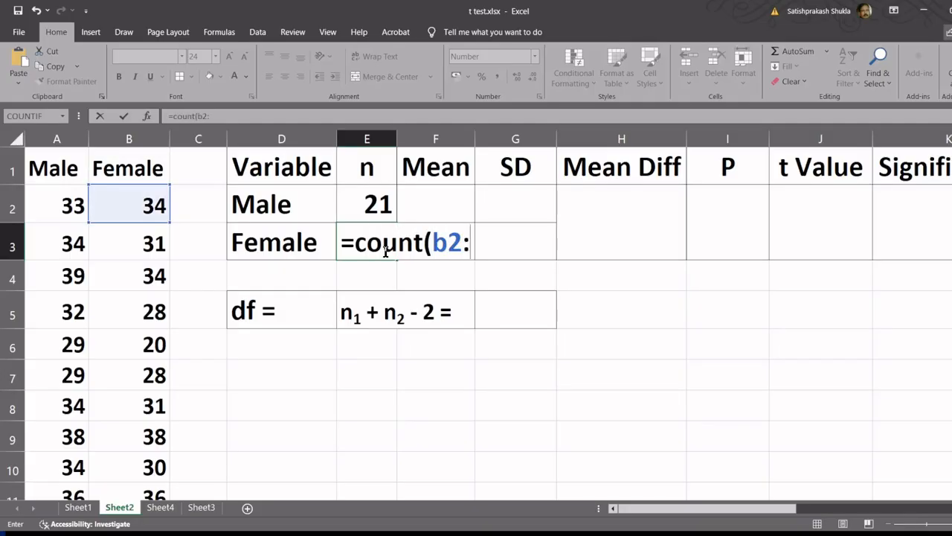
pyautogui.write('22)')
pyautogui.press('Return')
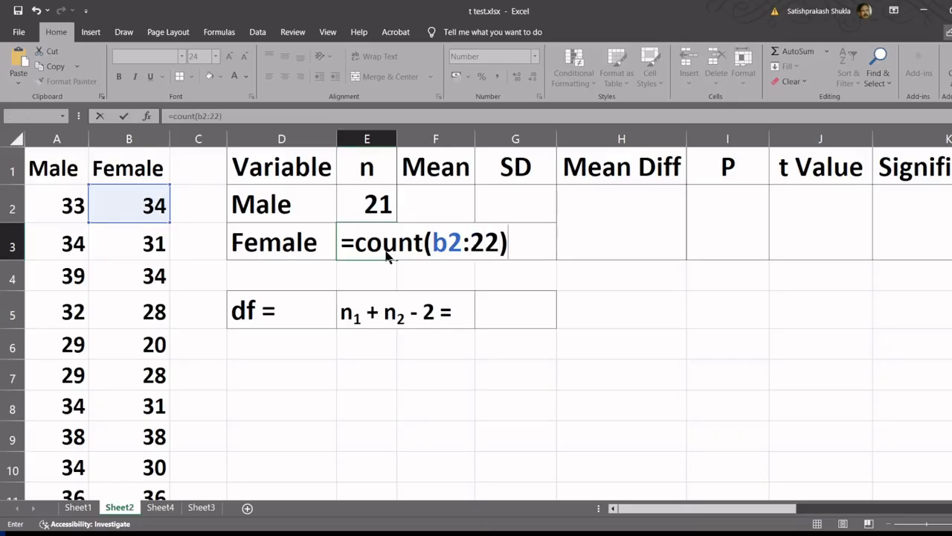
pyautogui.press('Return')
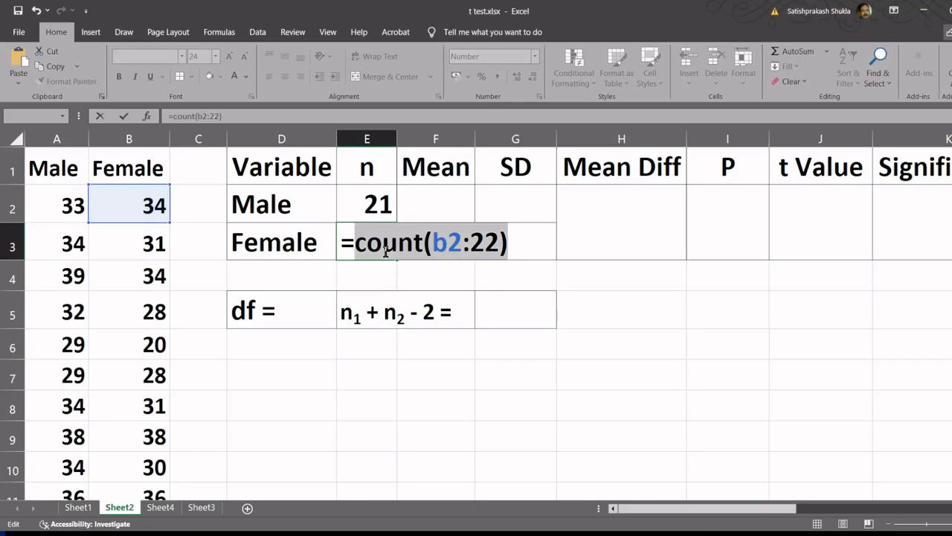
pyautogui.click(471, 248)
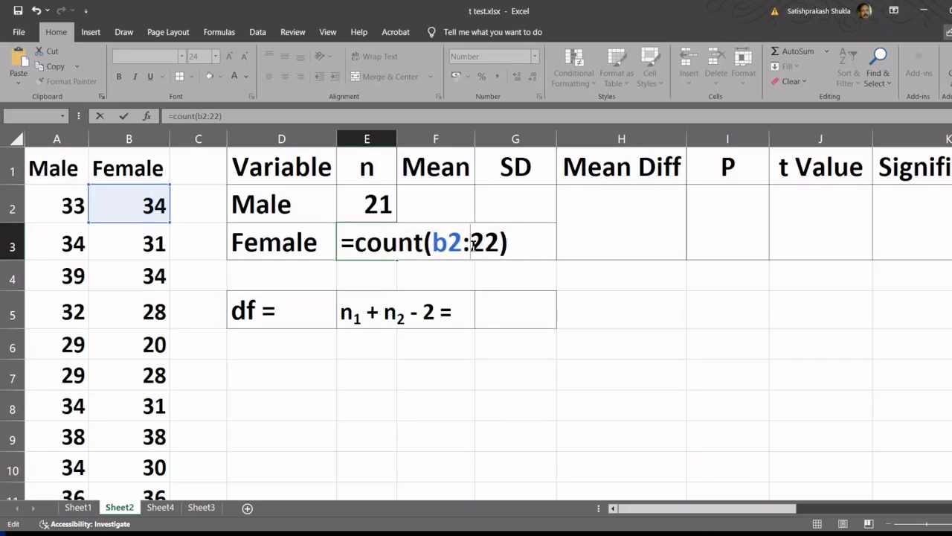
pyautogui.write('b')
pyautogui.press('Return')
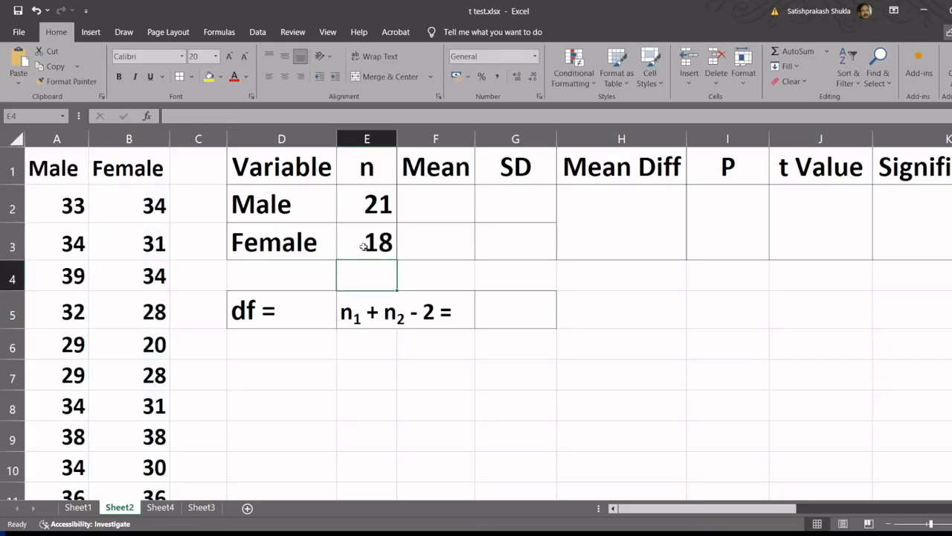
# Step: Calculate the male mean in F2 with the formula =average(a2:a22)
pyautogui.click(432, 206)
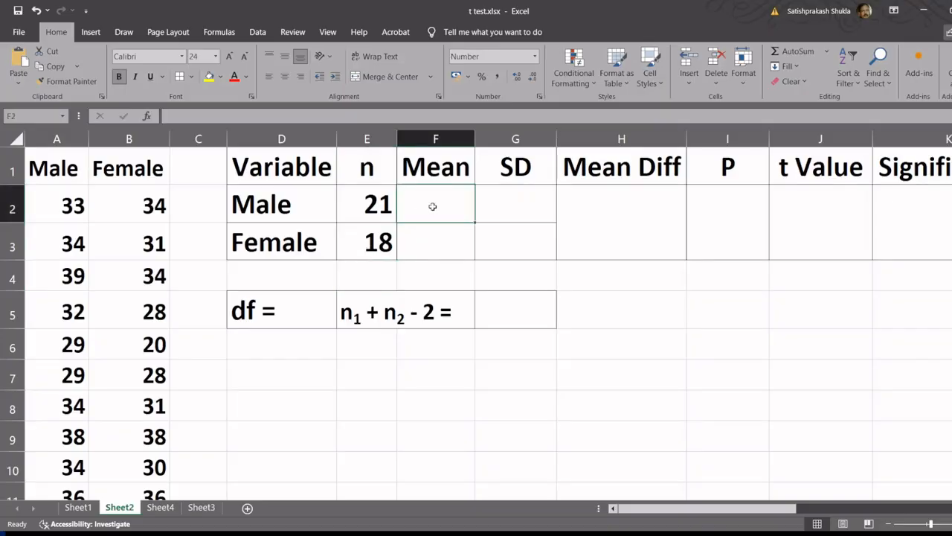
pyautogui.write('=')
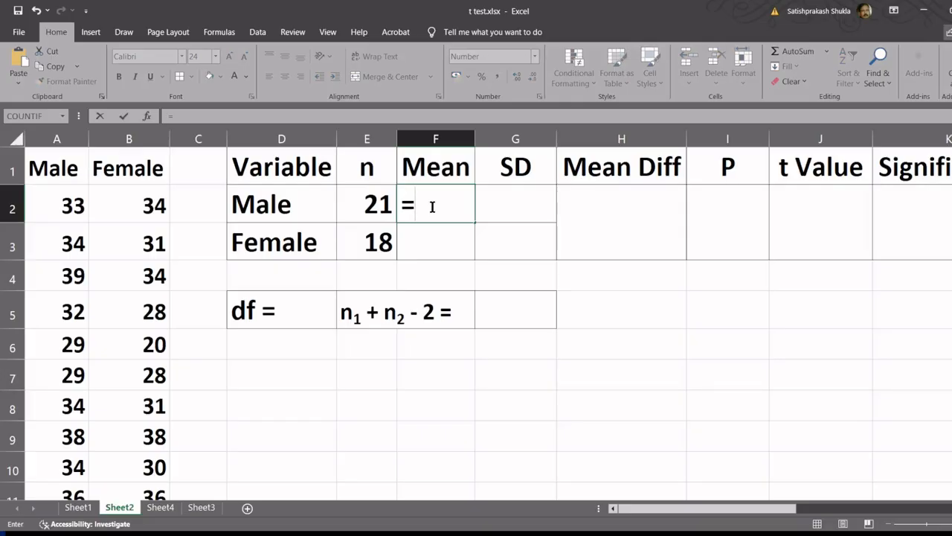
pyautogui.write('average(')
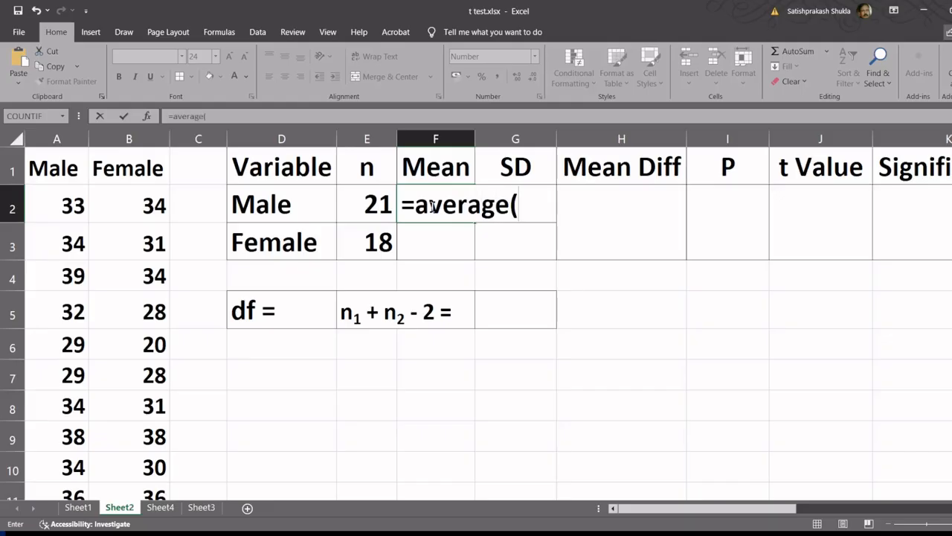
pyautogui.write('a2:')
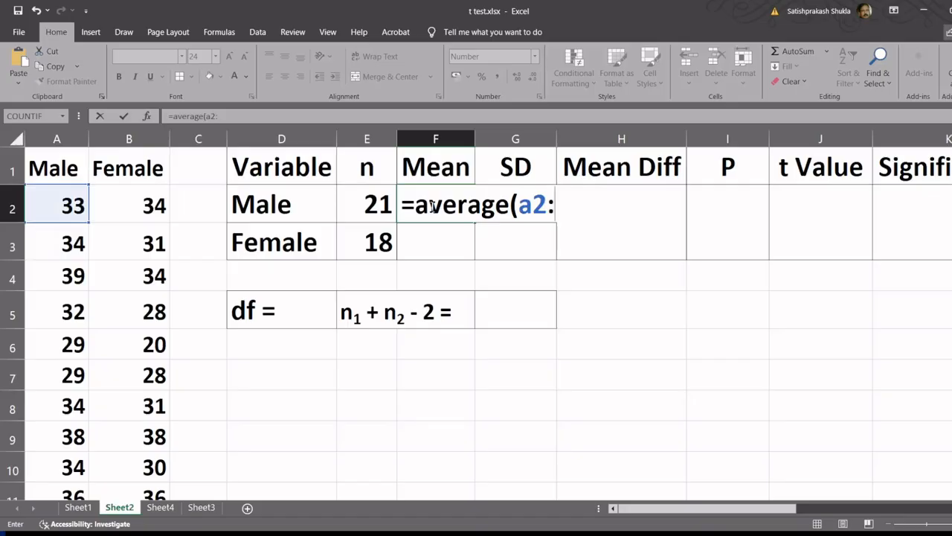
pyautogui.write('a22')
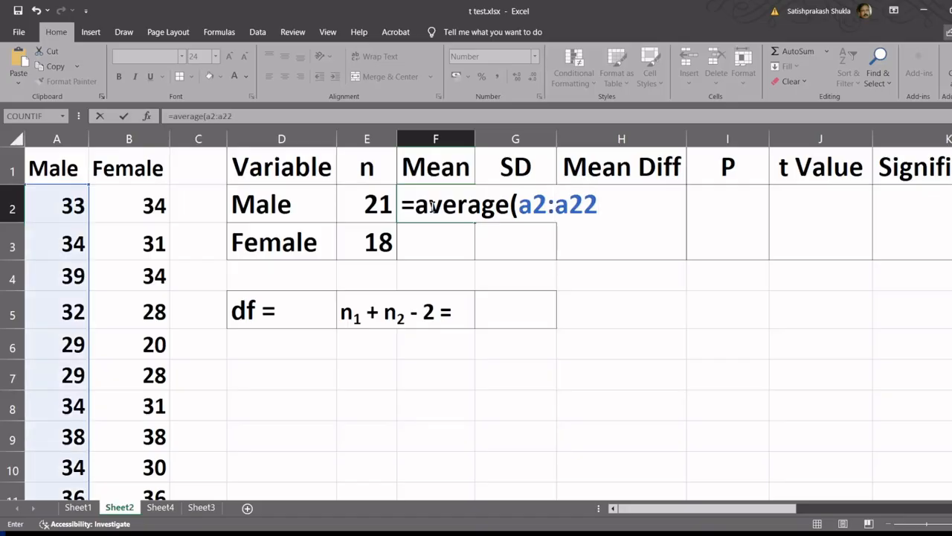
pyautogui.write(')')
pyautogui.press('Return')
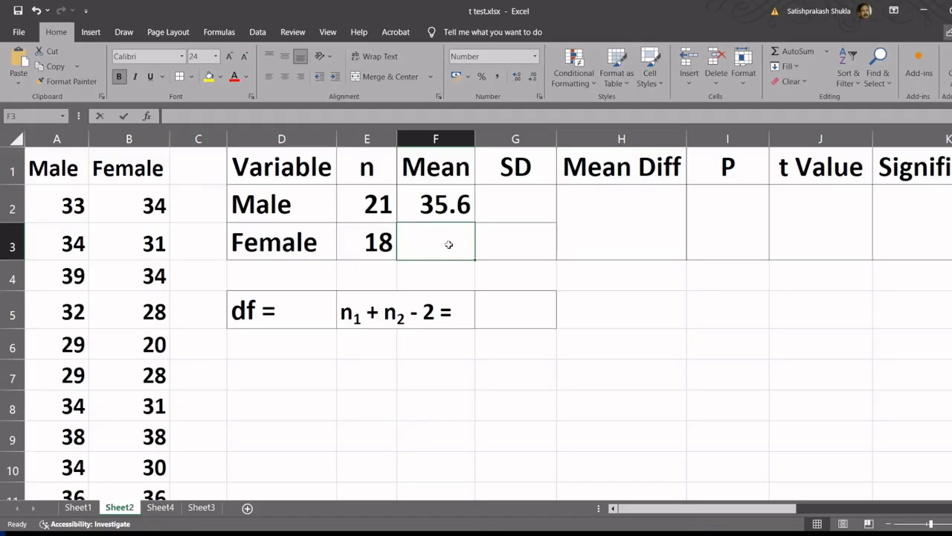
# Step: Calculate the female mean in F3 with the formula =average(b2:b22)
pyautogui.write('=')
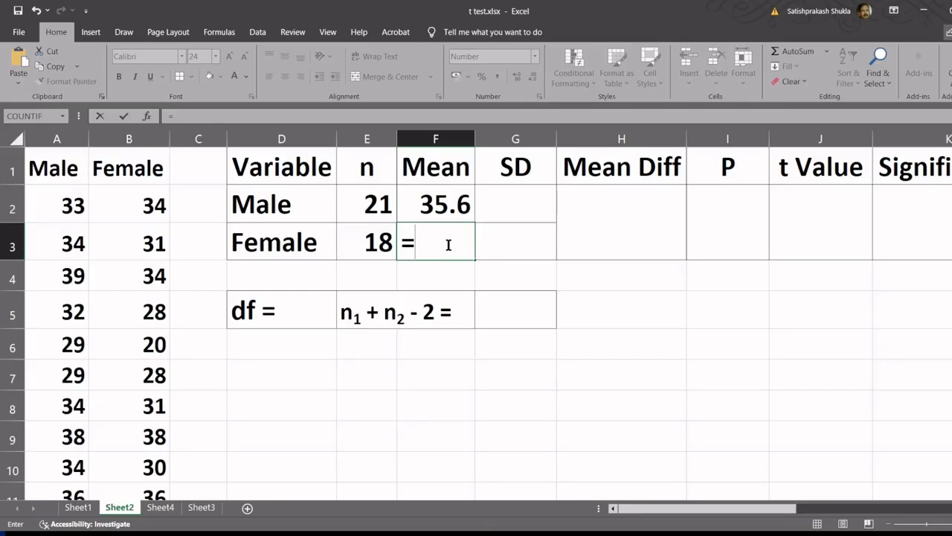
pyautogui.write('average(')
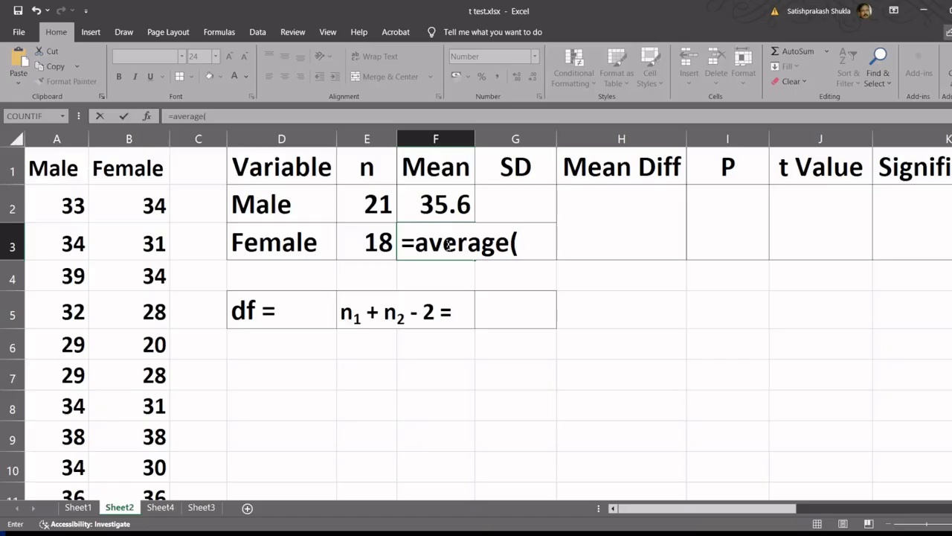
pyautogui.write('b2')
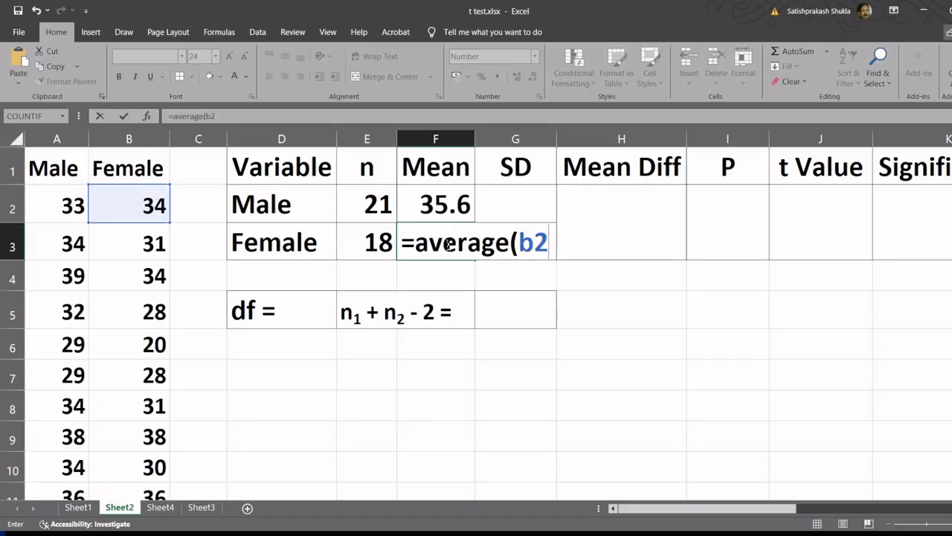
pyautogui.write(':b22)')
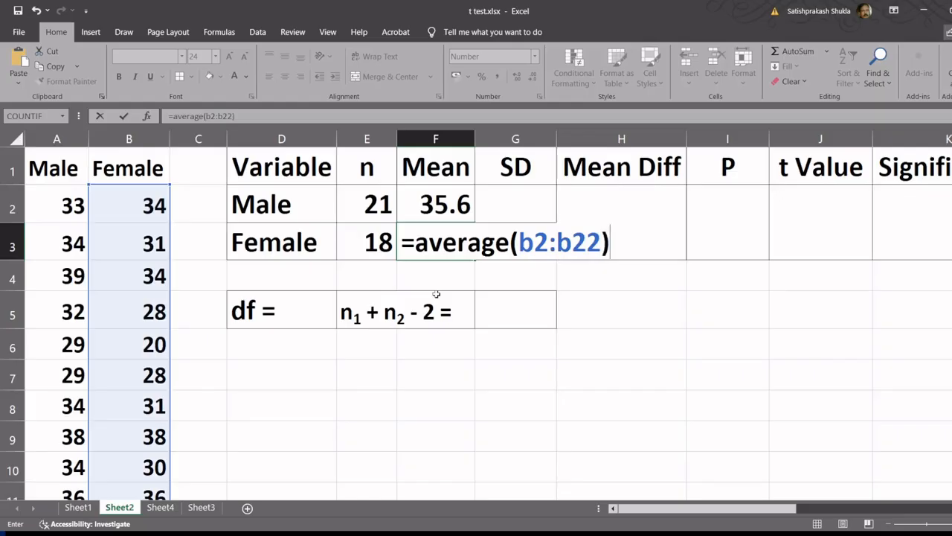
pyautogui.press('Return')
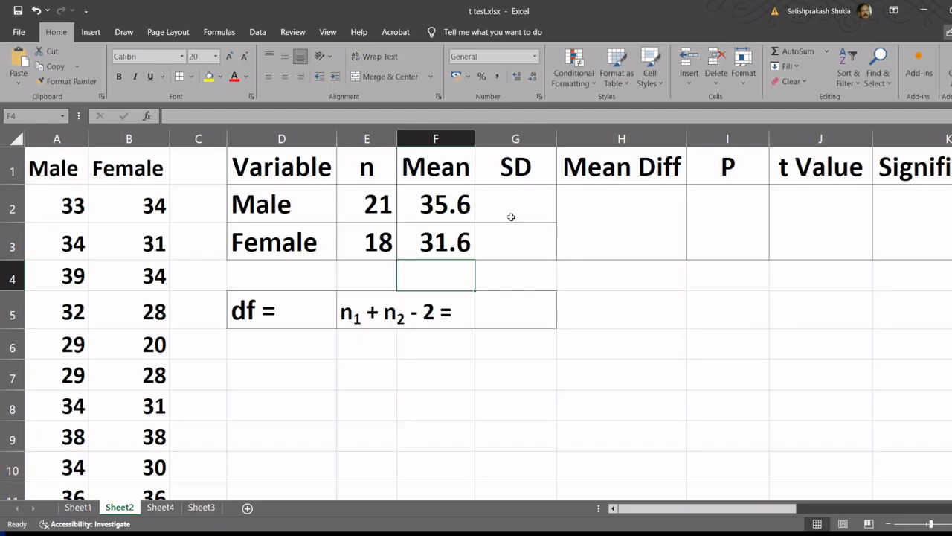
# Step: Calculate the male standard deviation in G2 with the formula =stdev(a2:a22)
pyautogui.click(509, 192)
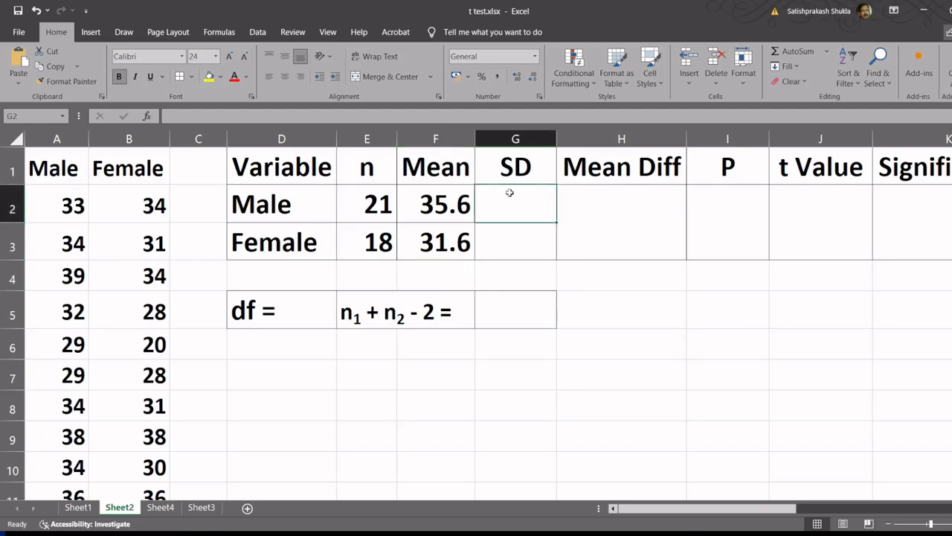
pyautogui.write('=')
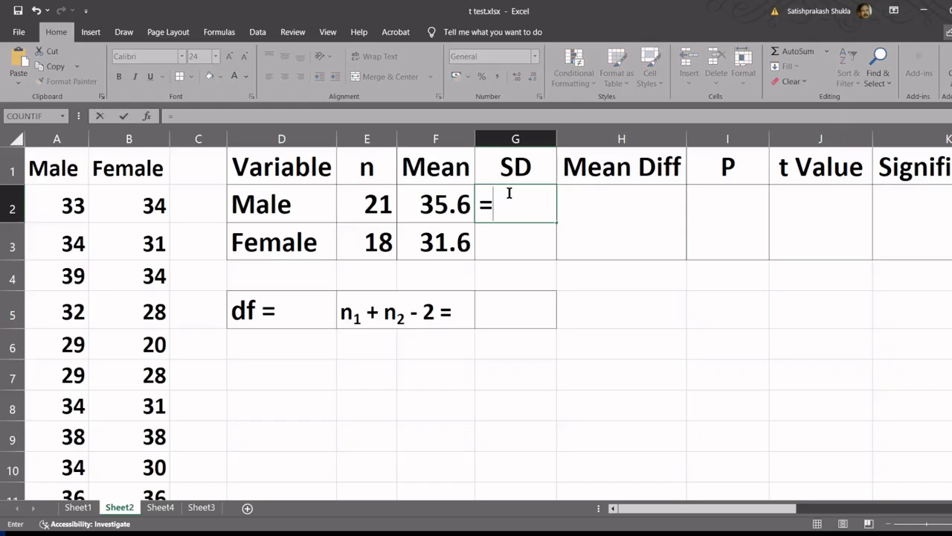
pyautogui.write('stdev')
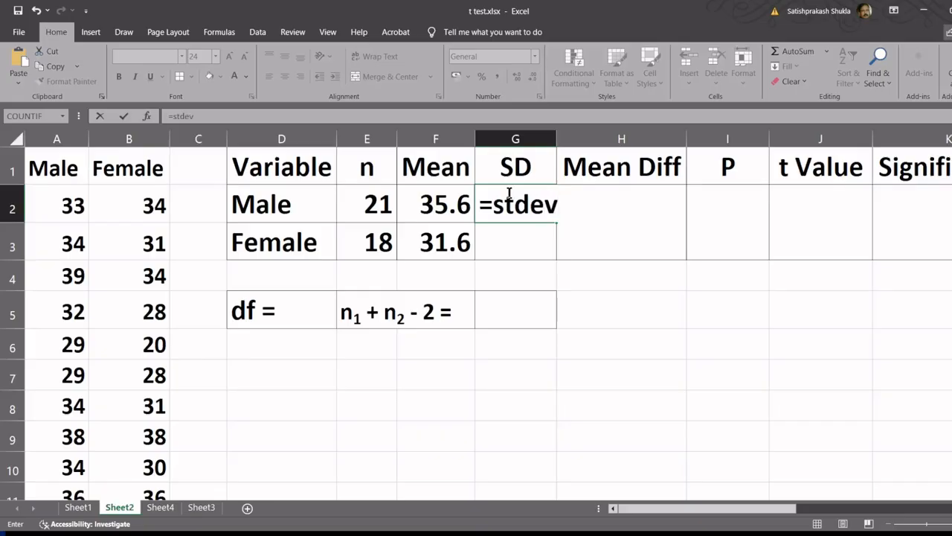
pyautogui.write('(a2')
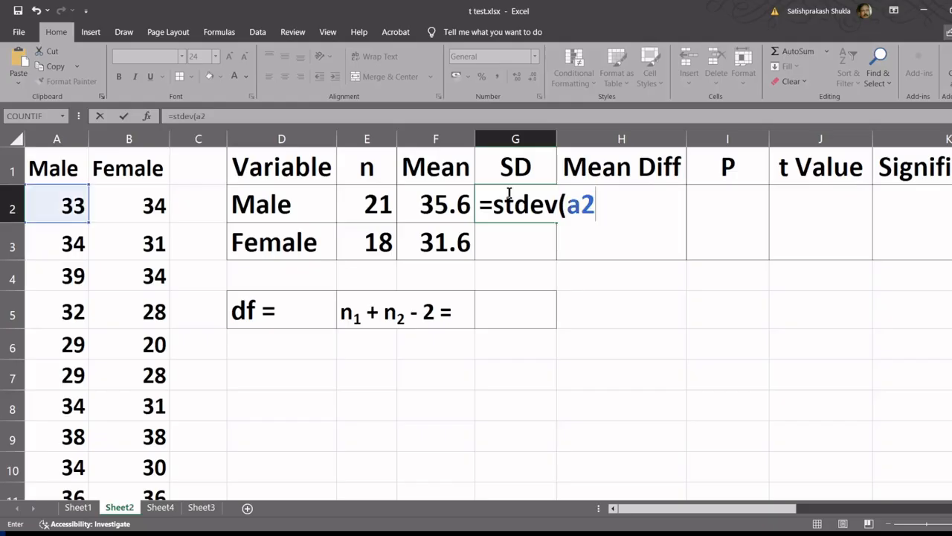
pyautogui.write(':a22)')
pyautogui.press('Return')
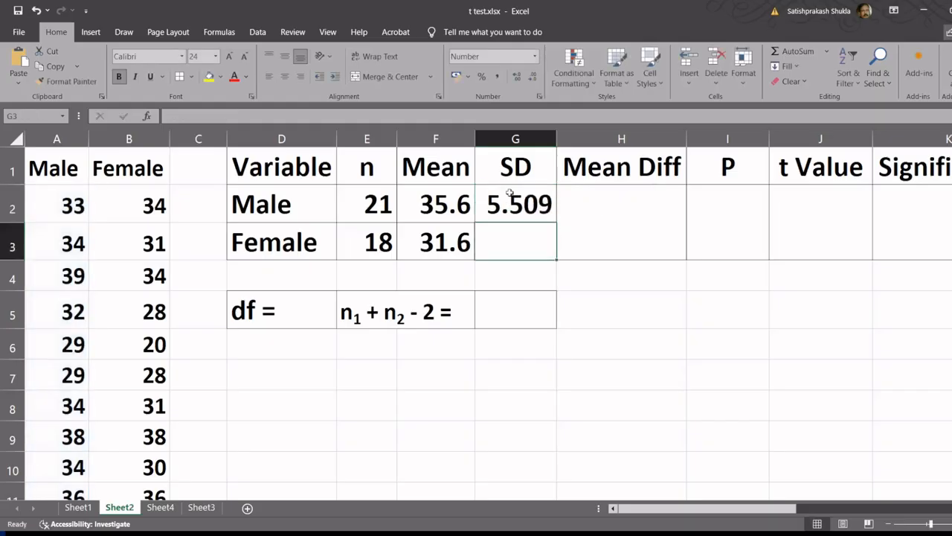
# Step: Calculate the female standard deviation in G3 with the formula =stdev(b2:b22)
pyautogui.write('=')
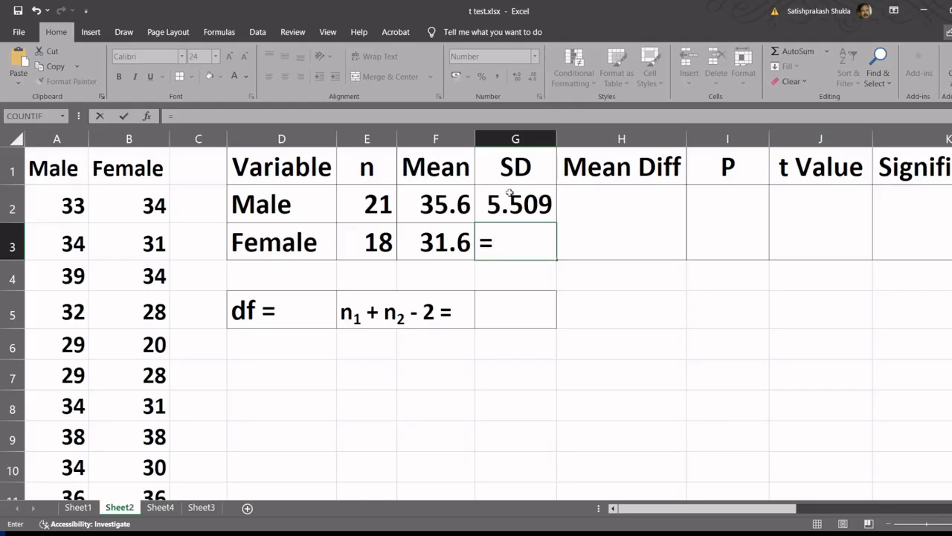
pyautogui.write('=')
pyautogui.press('BackSpace')
pyautogui.write('stdev')
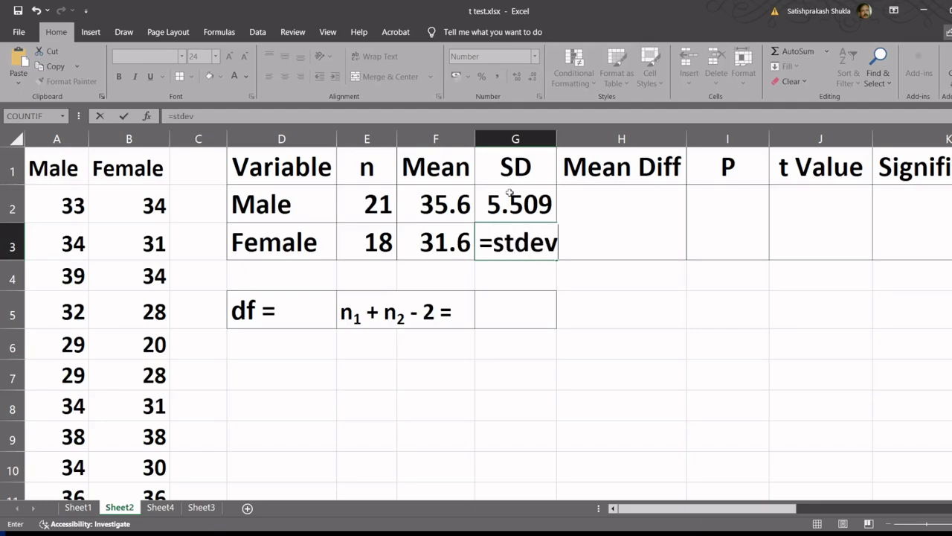
pyautogui.write('(b2')
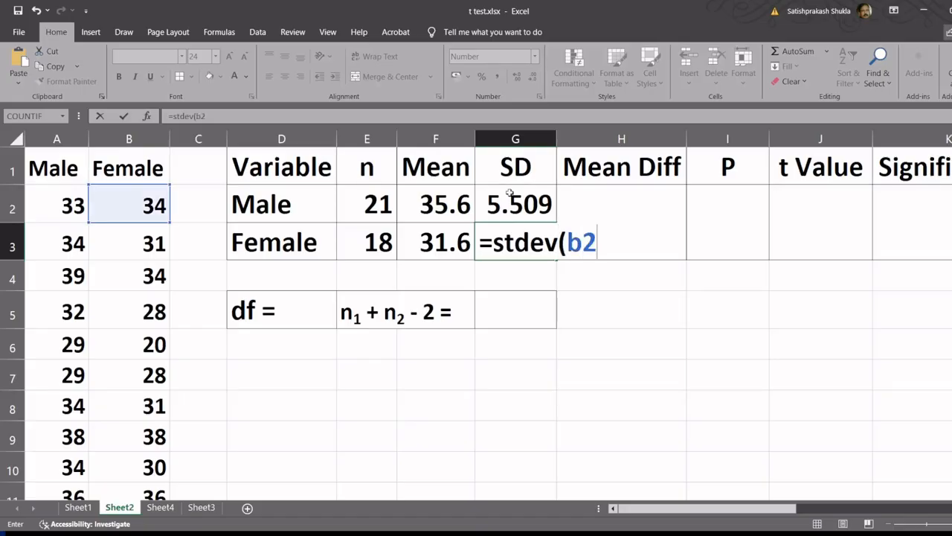
pyautogui.write(':b22')
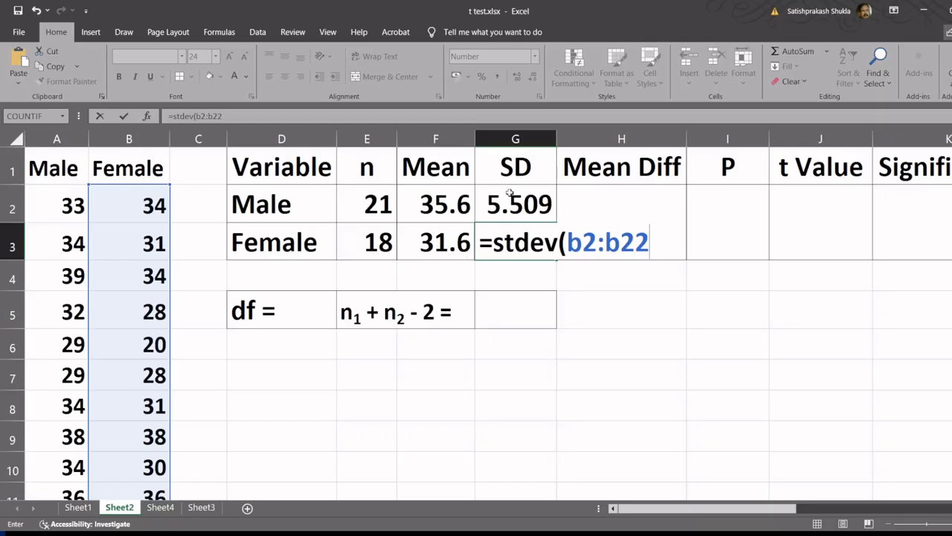
pyautogui.write(')')
pyautogui.press('Return')
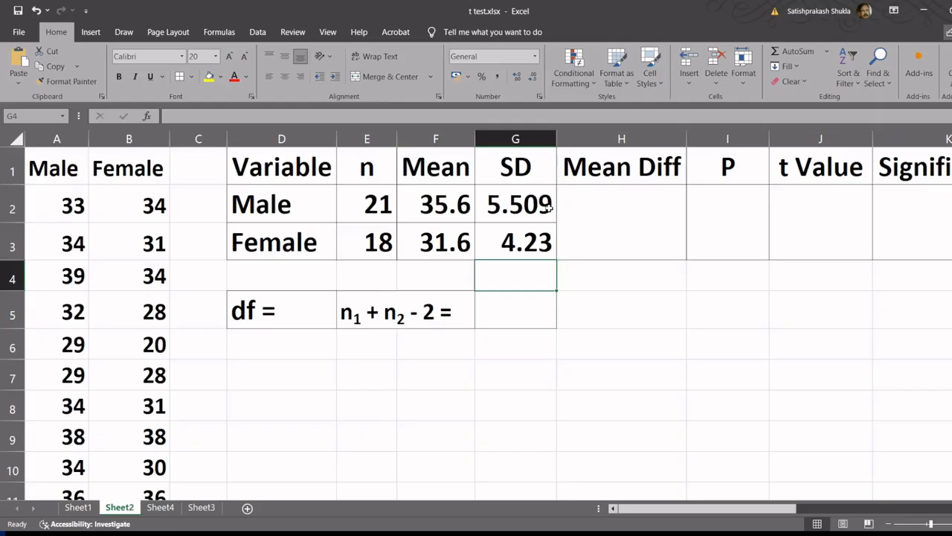
# Step: Calculate the absolute difference between the male and female means in H2 with the formula =abs(f2-f3)
pyautogui.click(618, 231)
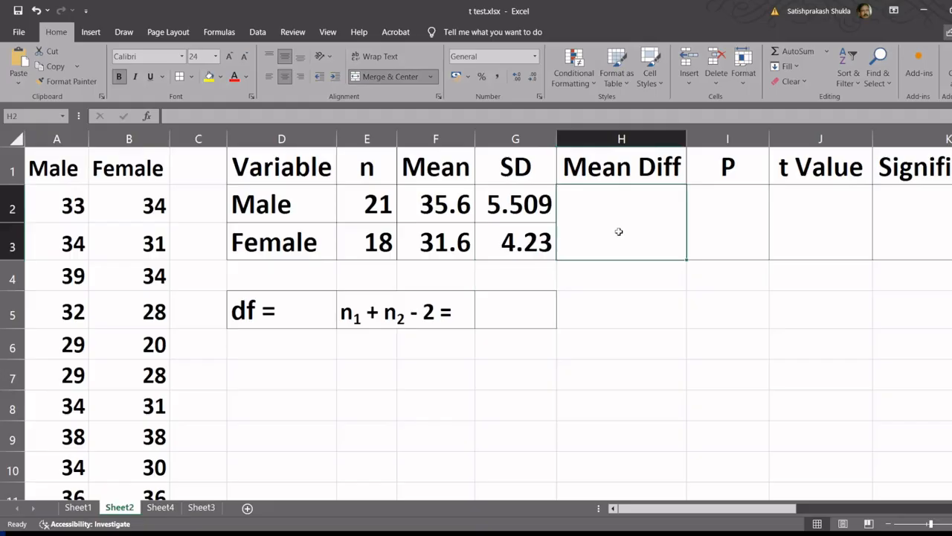
pyautogui.click(450, 207)
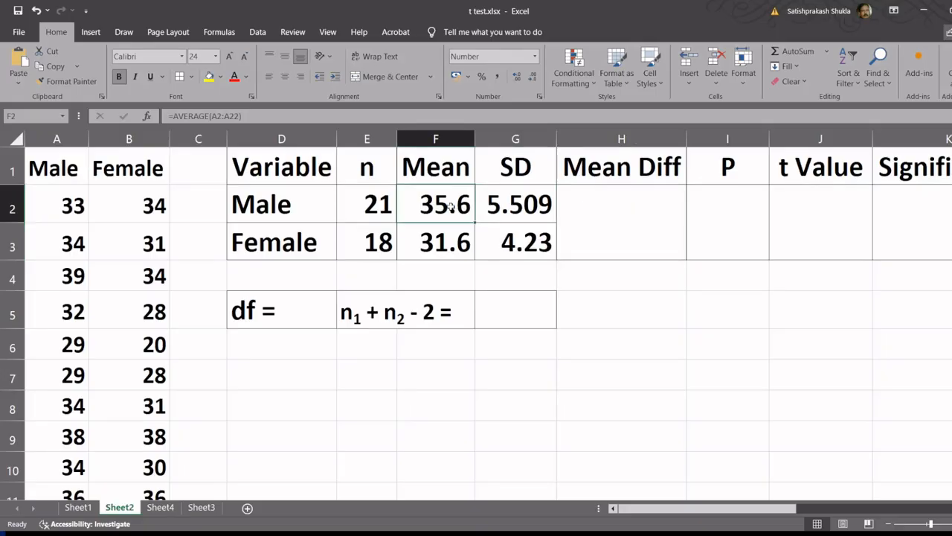
pyautogui.click(446, 248)
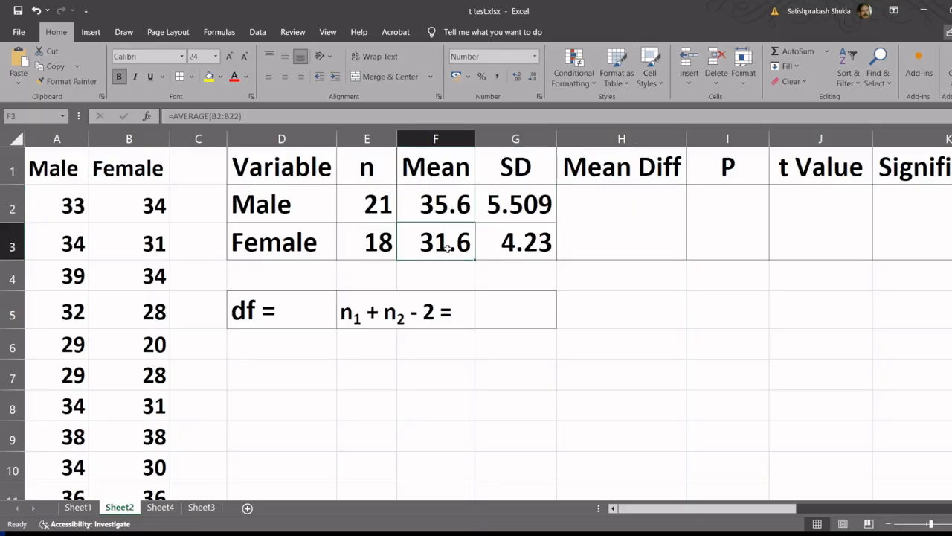
pyautogui.click(440, 207)
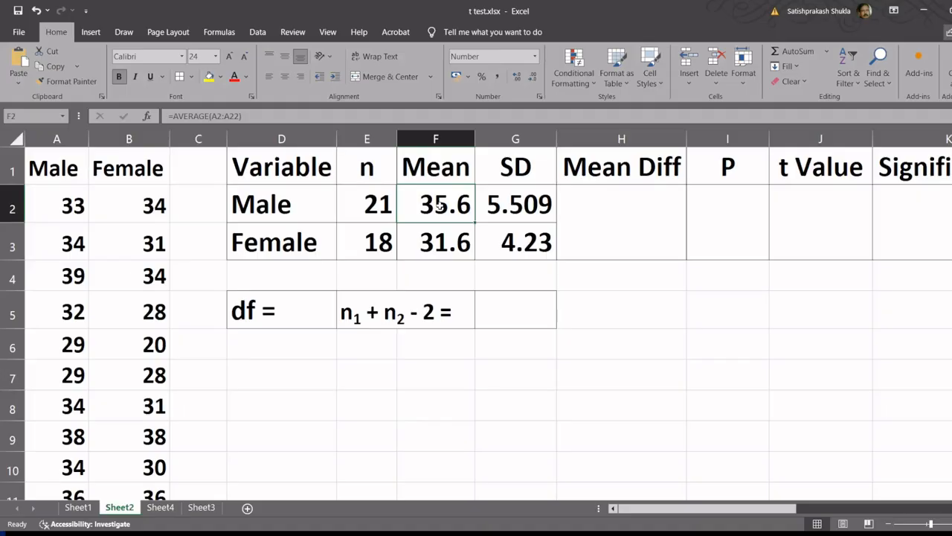
pyautogui.click(446, 244)
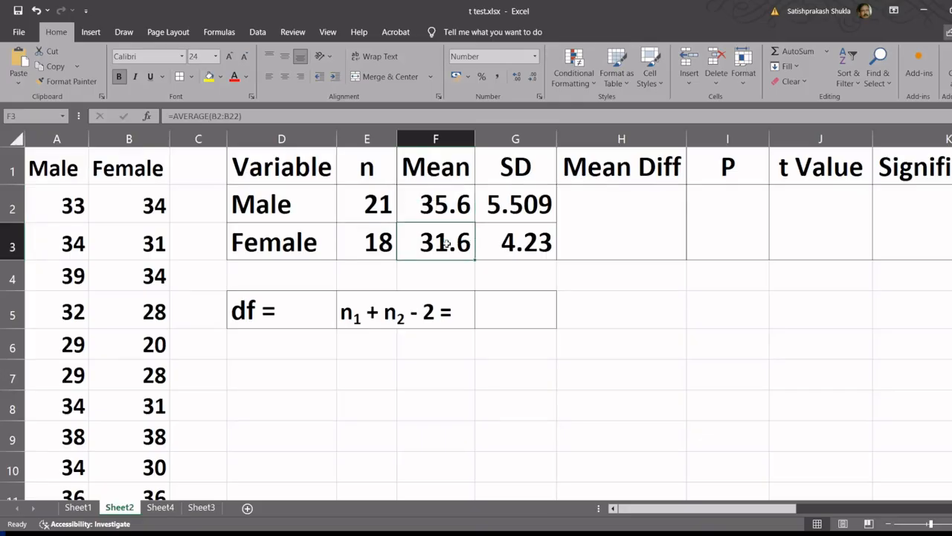
pyautogui.click(611, 237)
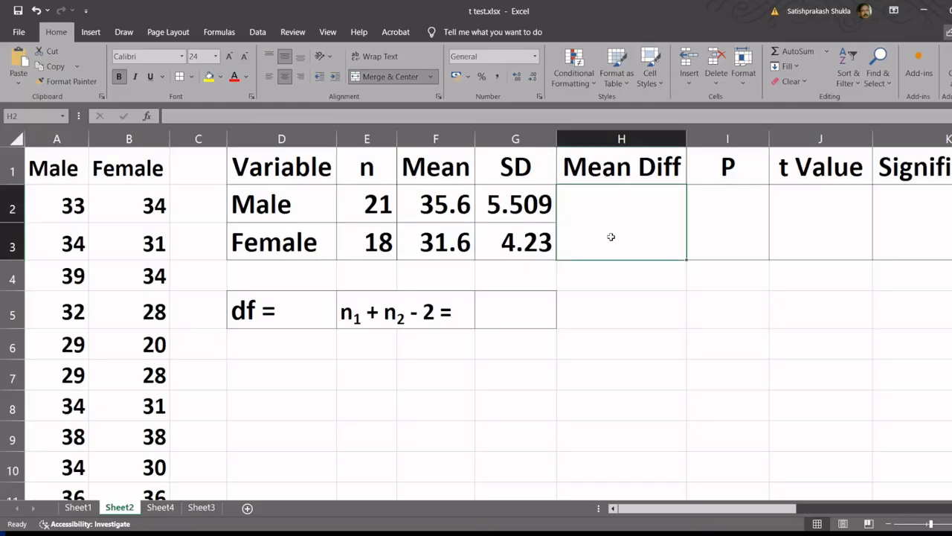
pyautogui.write('=')
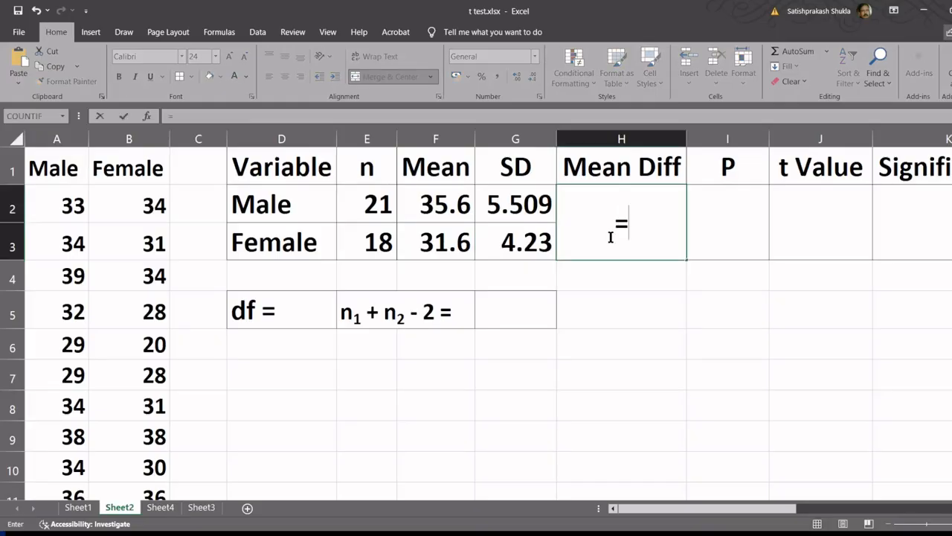
pyautogui.write('abs')
pyautogui.write('(')
pyautogui.write('f2')
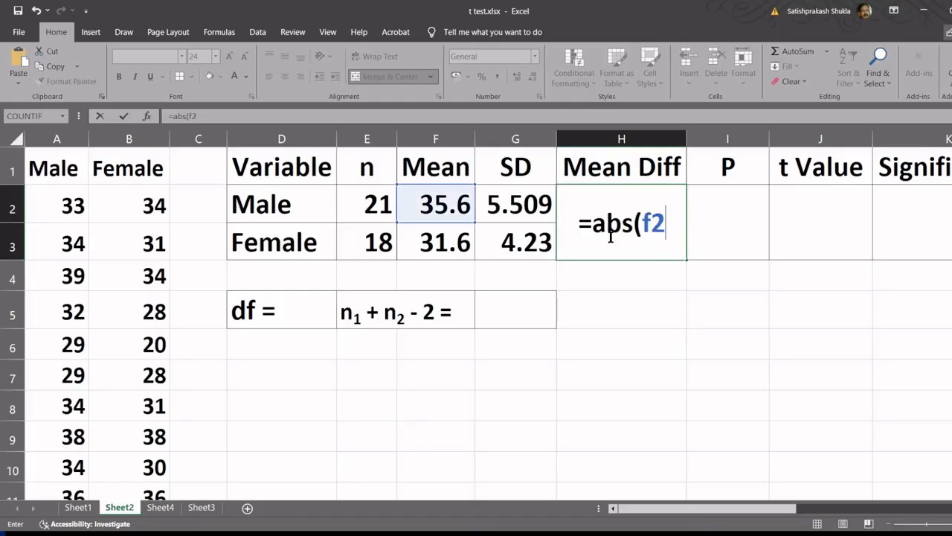
pyautogui.write('-')
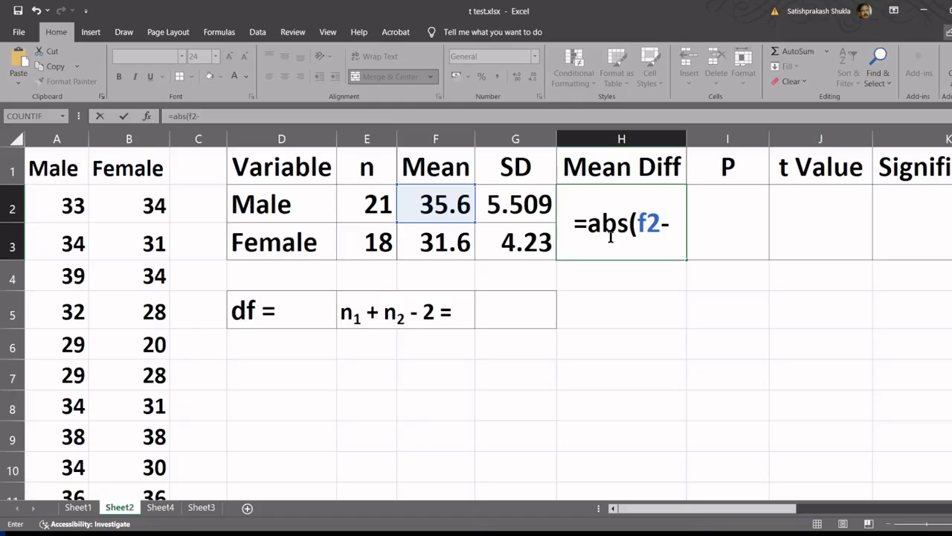
pyautogui.write('f3')
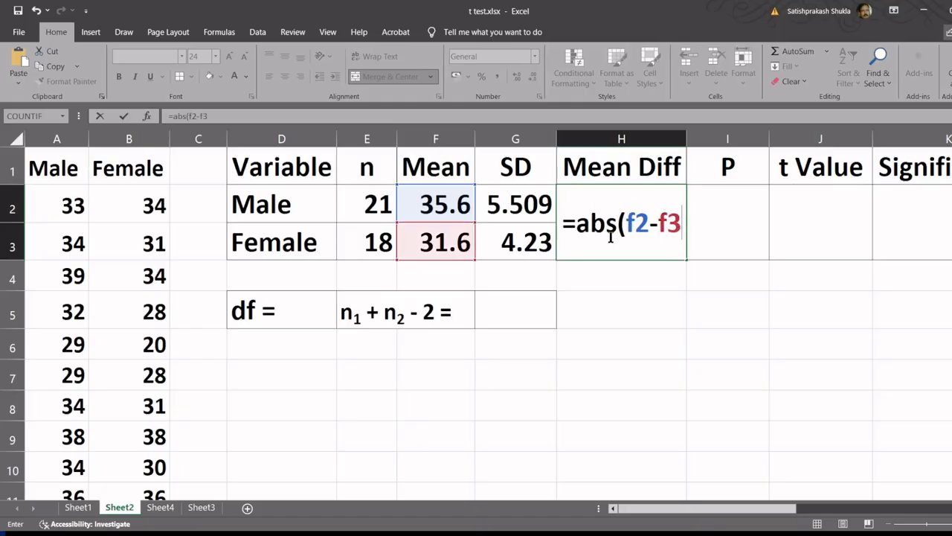
pyautogui.write(')')
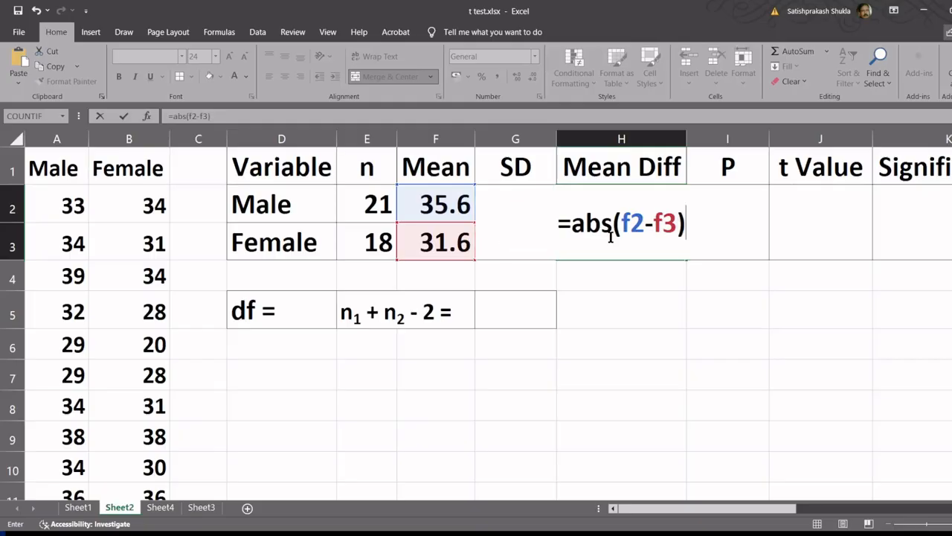
pyautogui.press('Return')
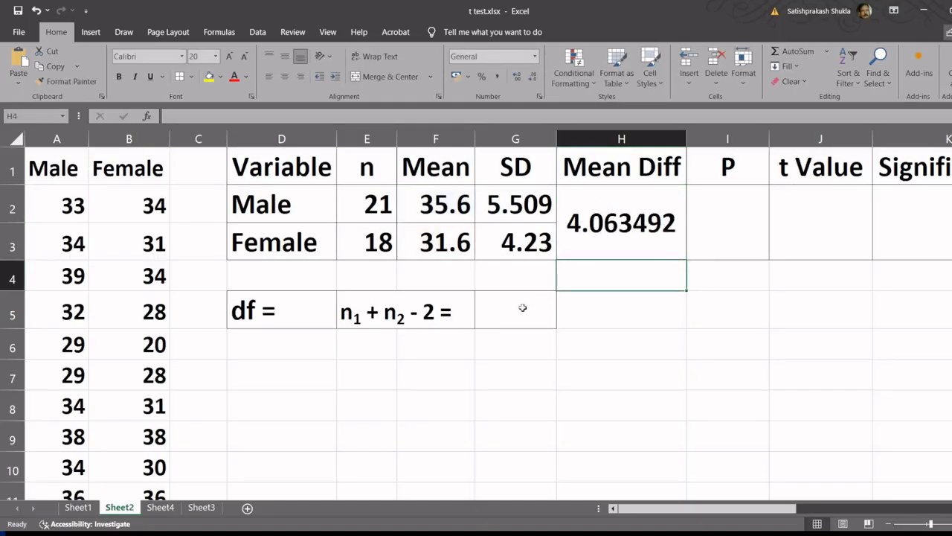
# Step: Calculate the degrees of freedom in G5 from the two group sizes with the formula =e2+e3-2
pyautogui.click(497, 310)
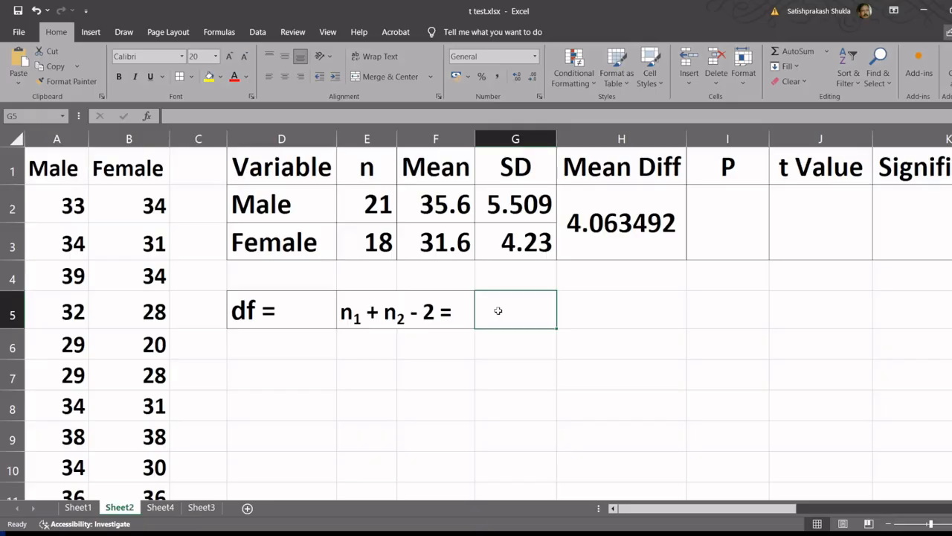
pyautogui.click(368, 206)
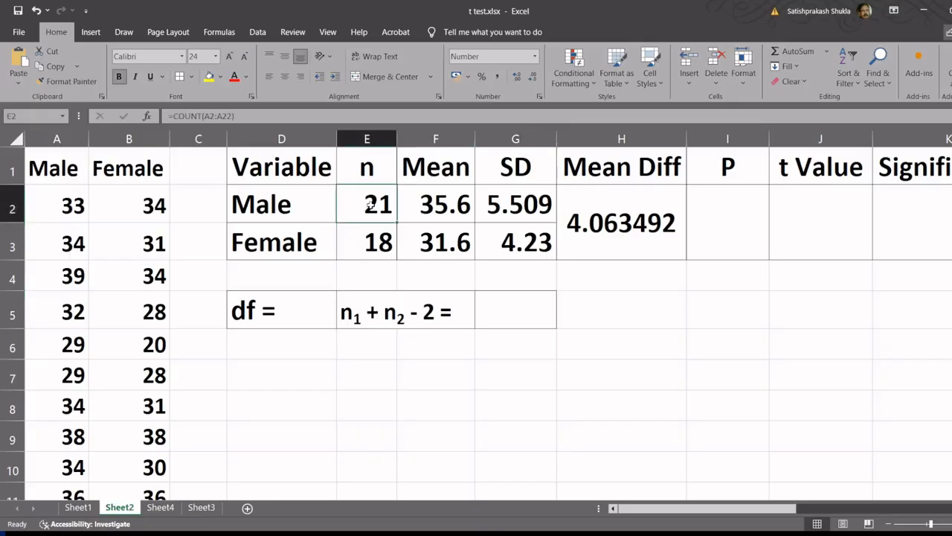
pyautogui.click(377, 242)
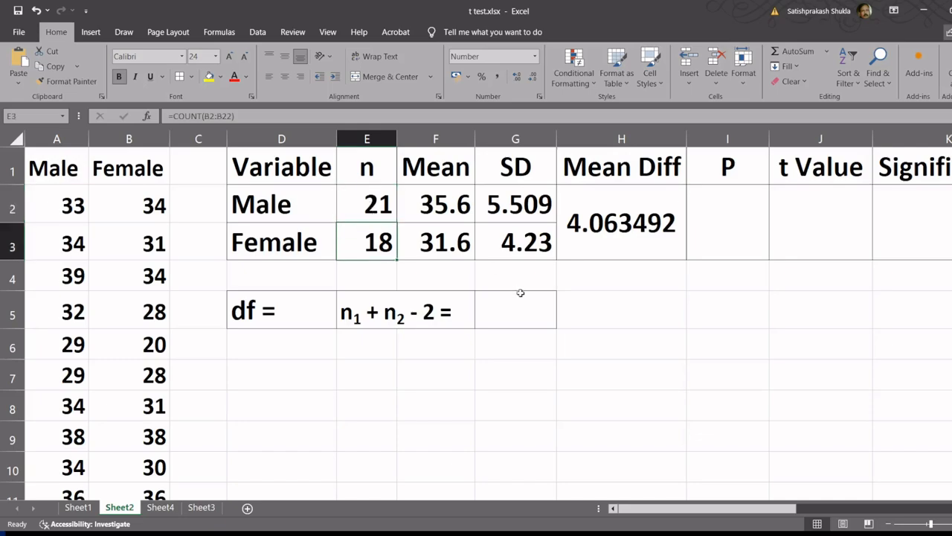
pyautogui.click(512, 317)
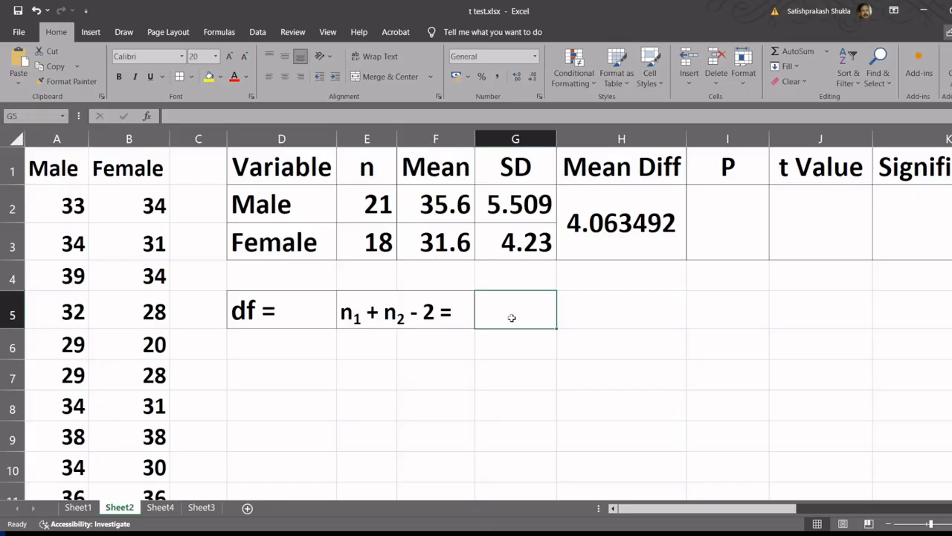
pyautogui.write('=')
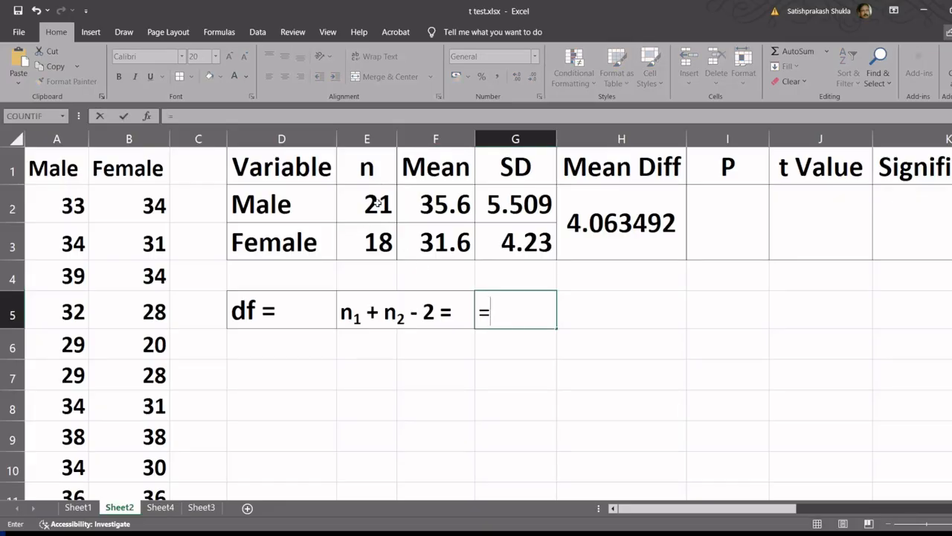
pyautogui.write('e2-')
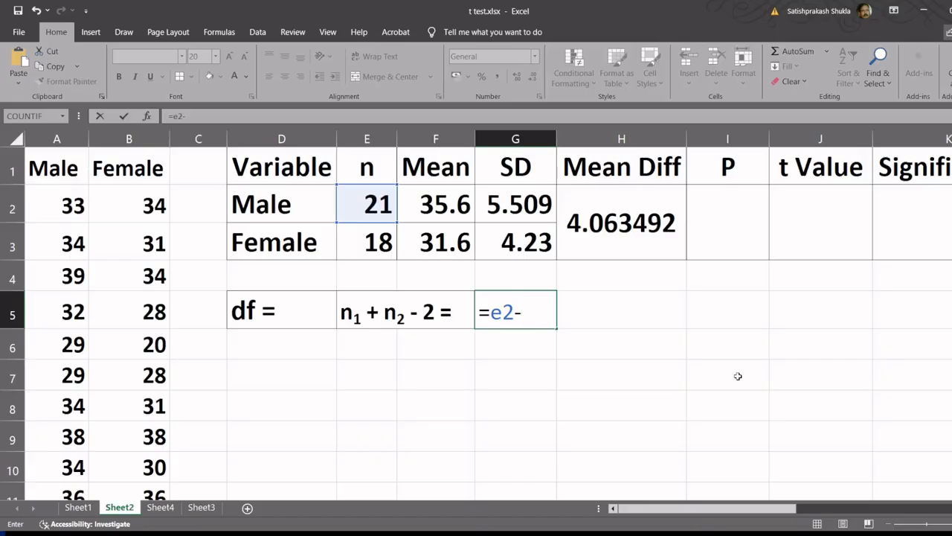
pyautogui.press('BackSpace')
pyautogui.write('+e3')
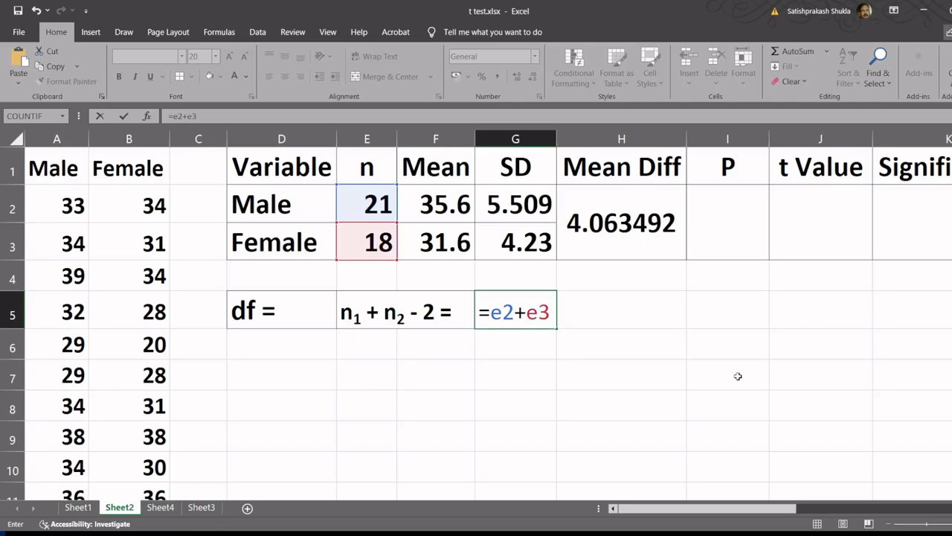
pyautogui.write('-2')
pyautogui.press('Return')
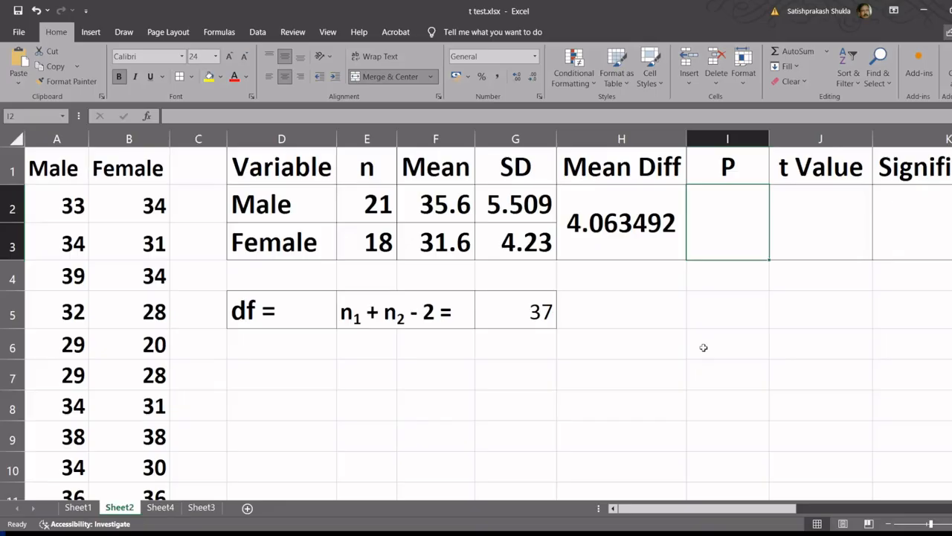
# Step: Calculate the P value in I2 with the formula =ttest(a2:a22,b2:b22,2,3)
pyautogui.write('=')
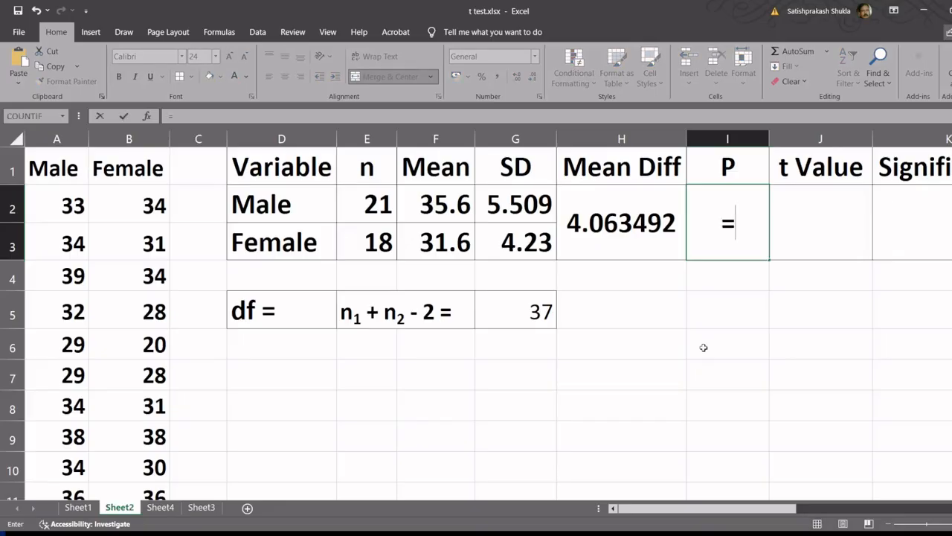
pyautogui.write('ttest')
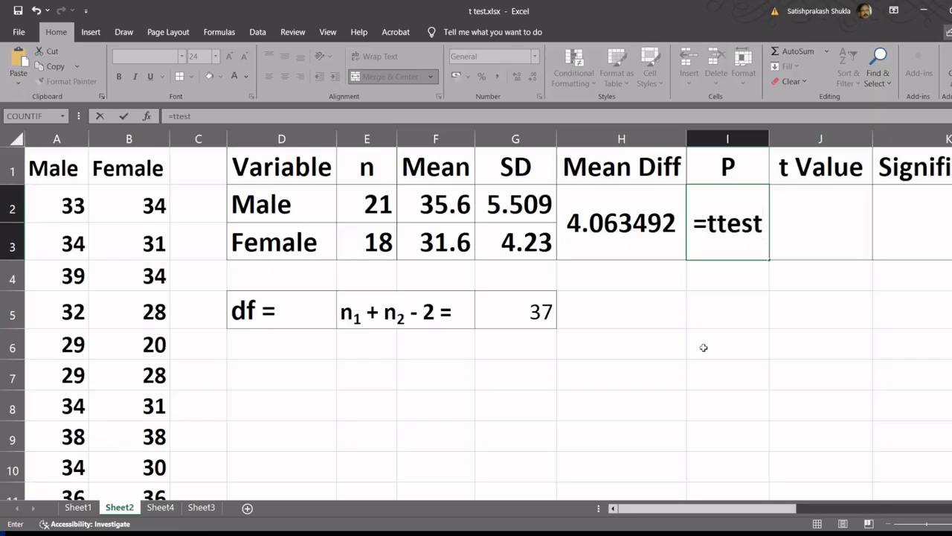
pyautogui.write('(')
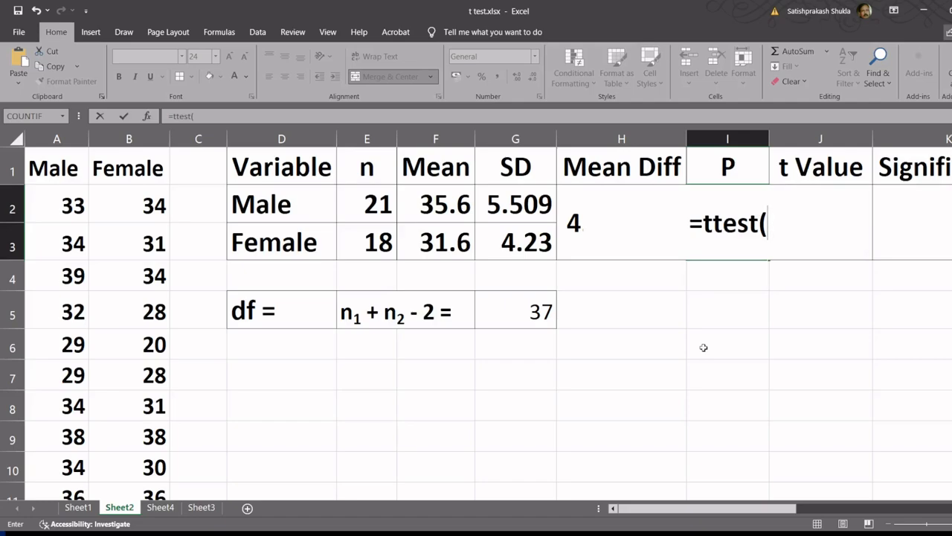
pyautogui.write('a2:')
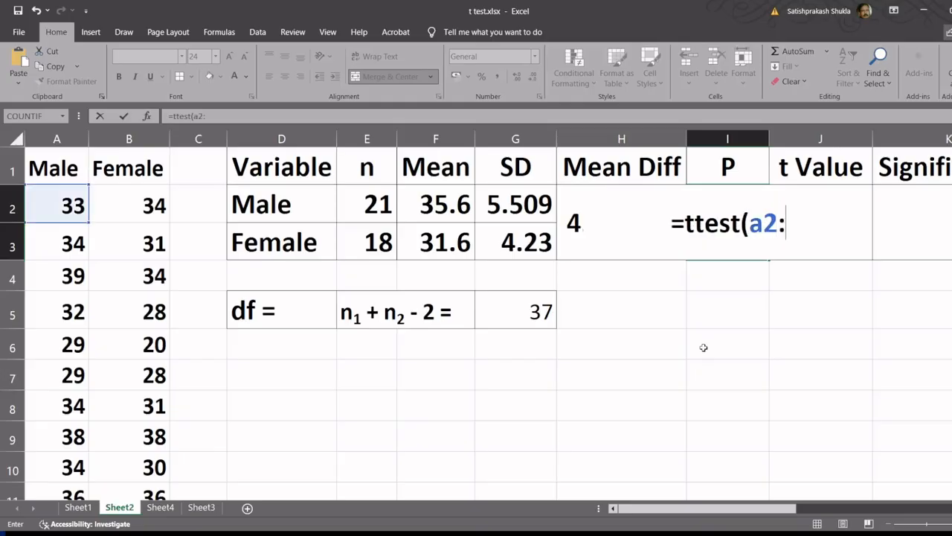
pyautogui.write('a22')
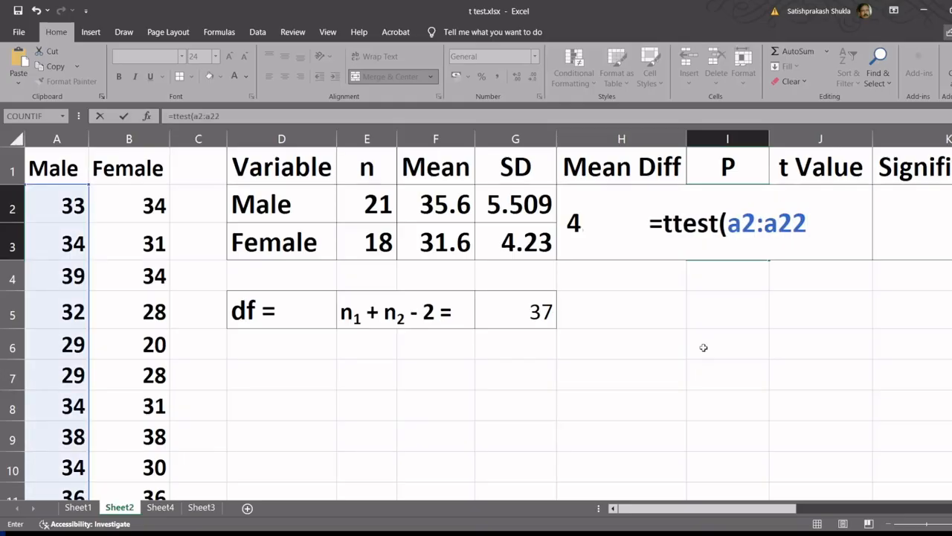
pyautogui.write('.')
pyautogui.press('BackSpace')
pyautogui.write(',')
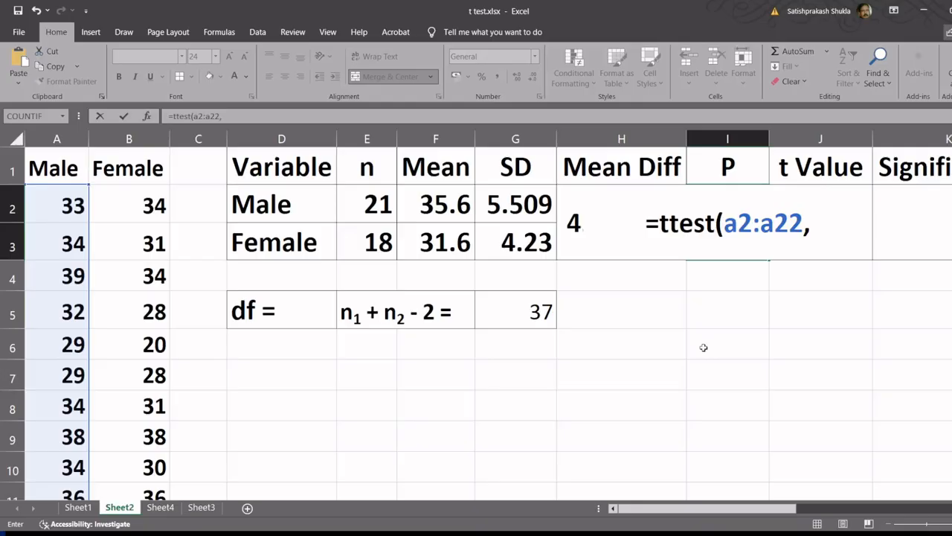
pyautogui.write('b')
pyautogui.write('2:')
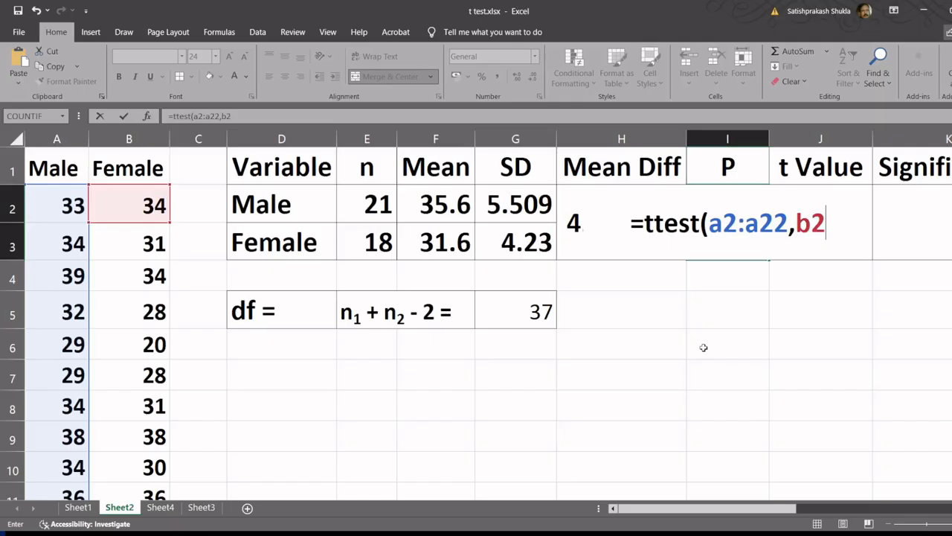
pyautogui.write('b2')
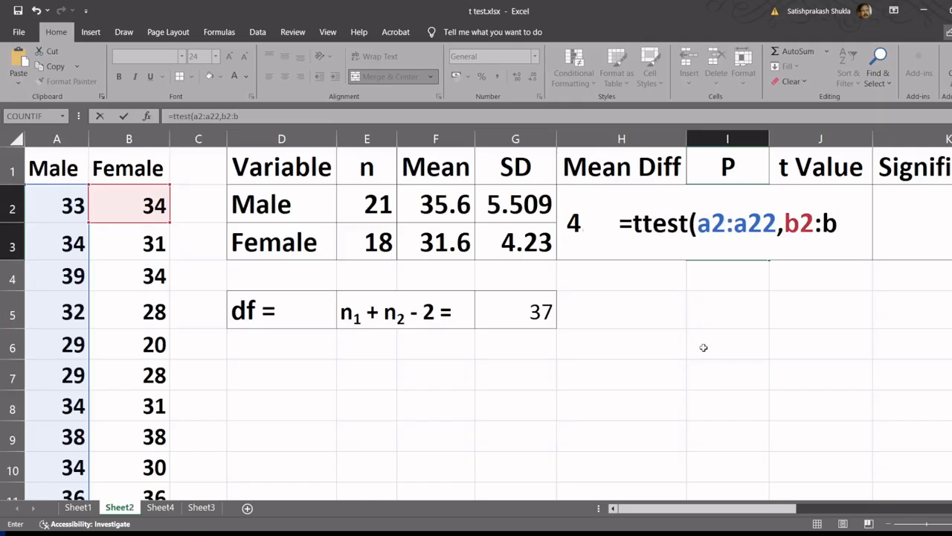
pyautogui.write('2,')
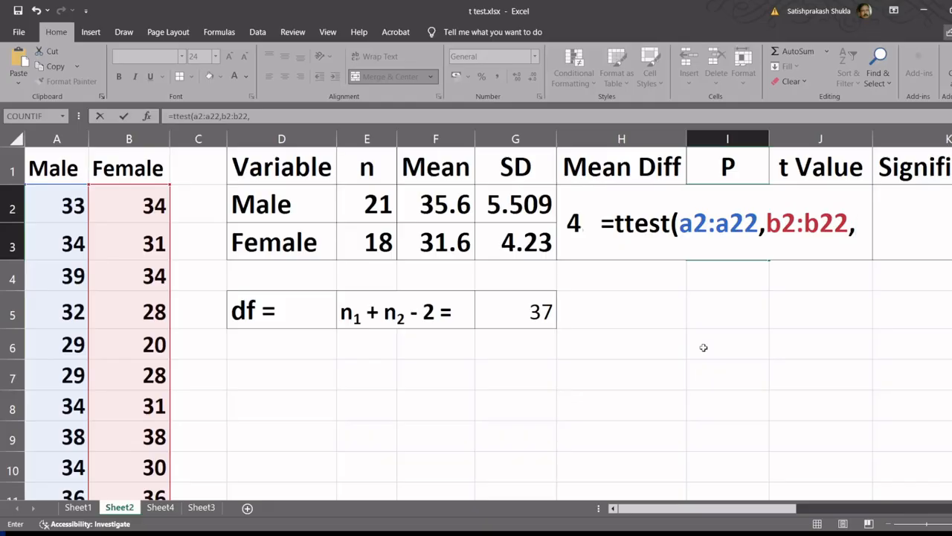
pyautogui.write('2')
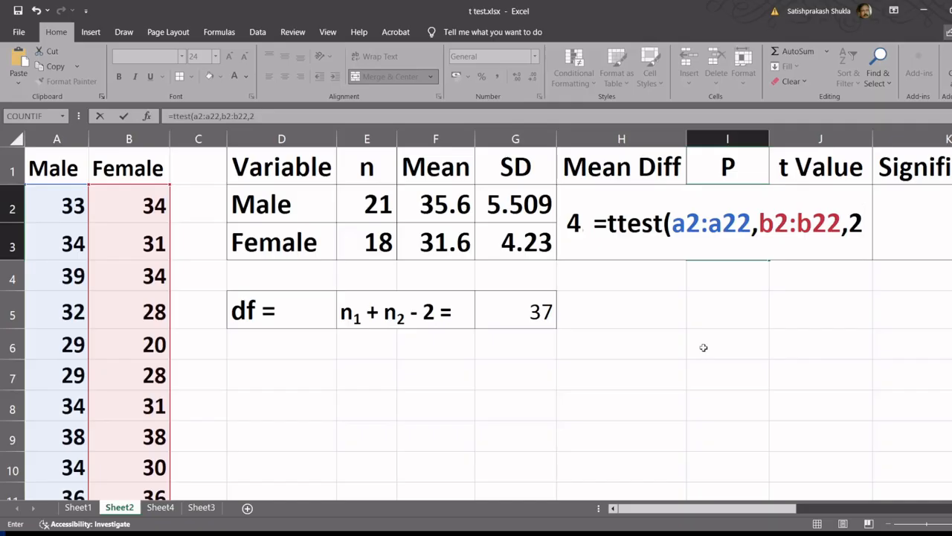
pyautogui.write(',')
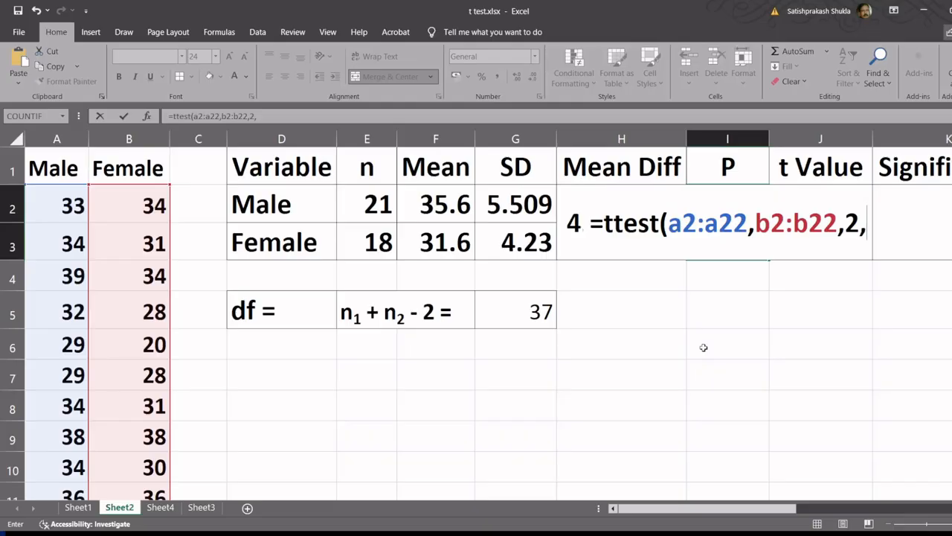
pyautogui.write('3')
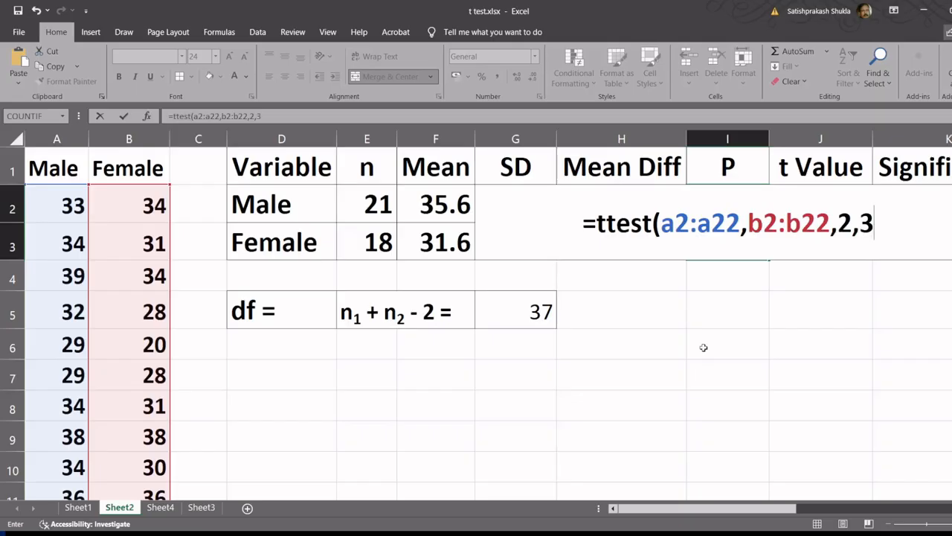
pyautogui.write(')')
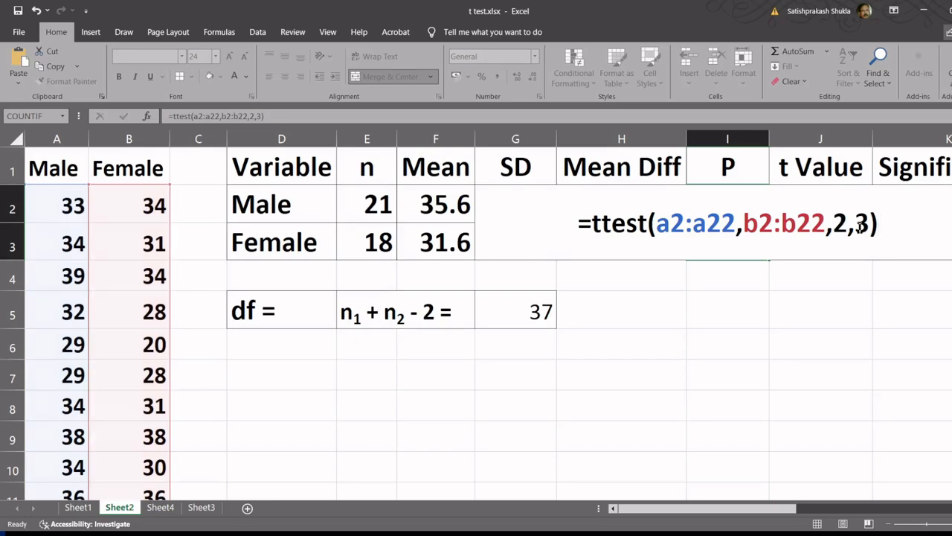
pyautogui.press('Return')
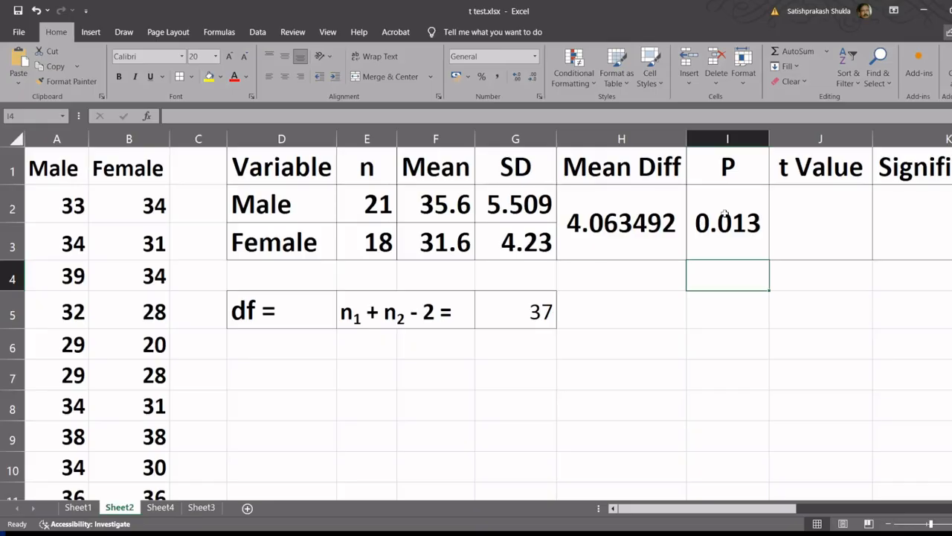
# Step: Calculate the t value in J2 from the P value and the degrees of freedom with the formula =tinv(i2,37)
pyautogui.click(819, 222)
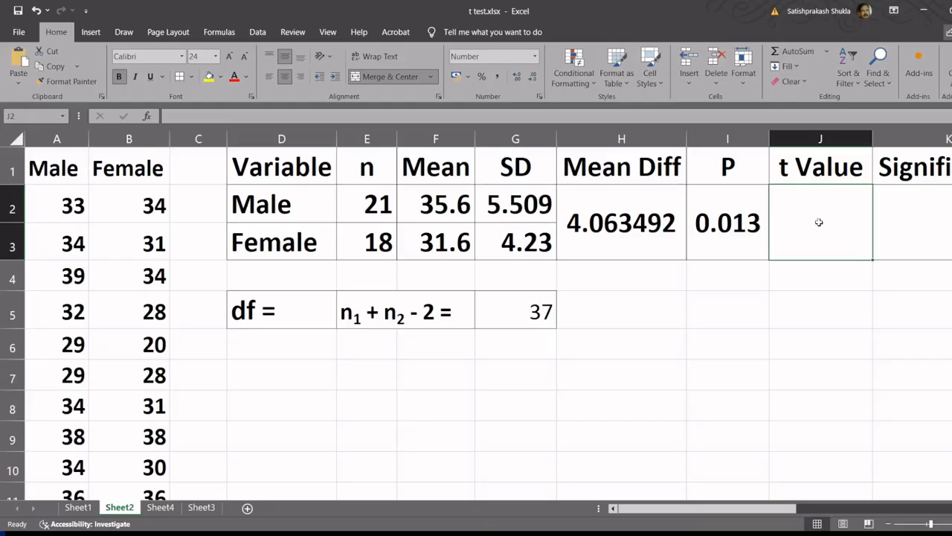
pyautogui.write('=')
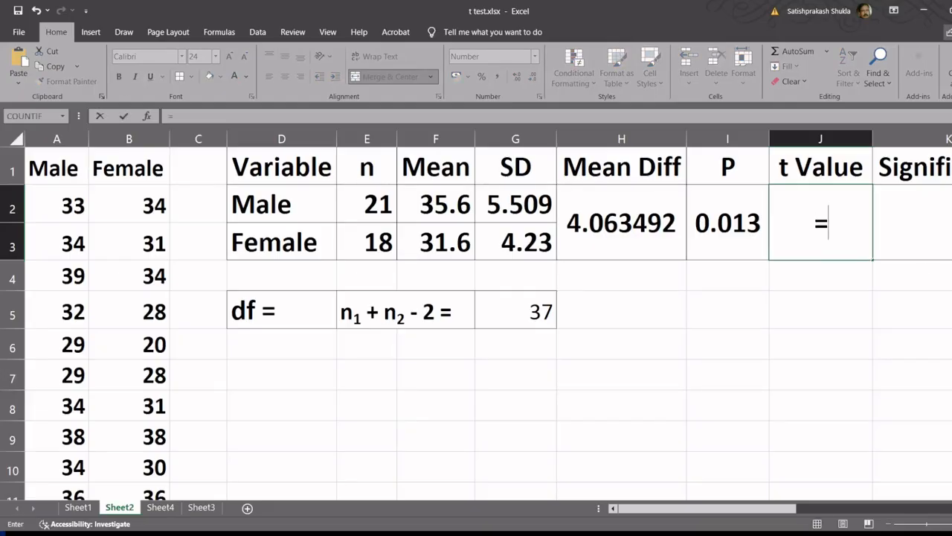
pyautogui.write('tinv')
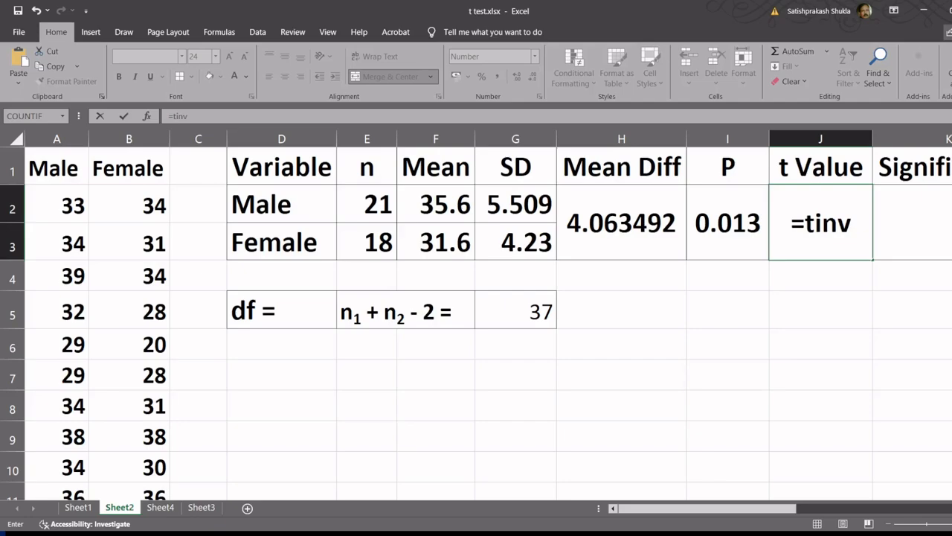
pyautogui.write('(')
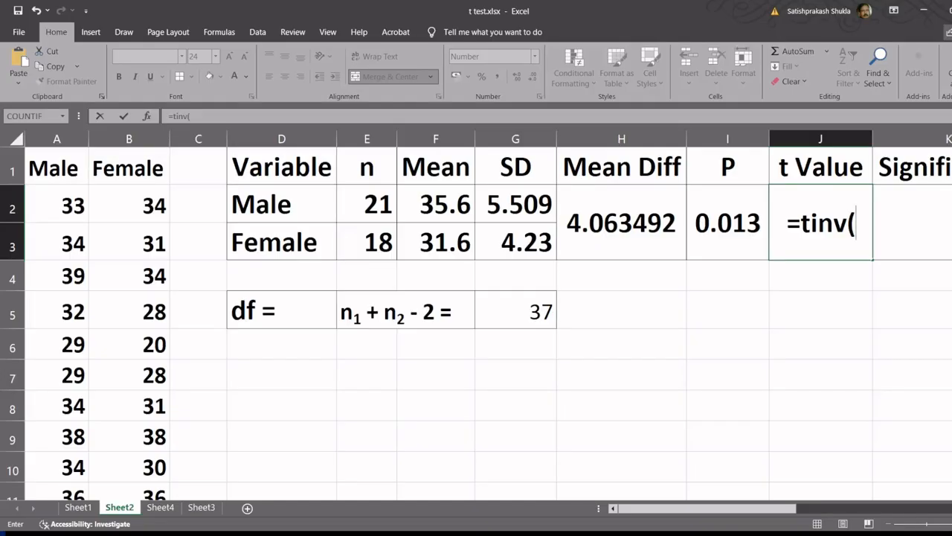
pyautogui.write('i2')
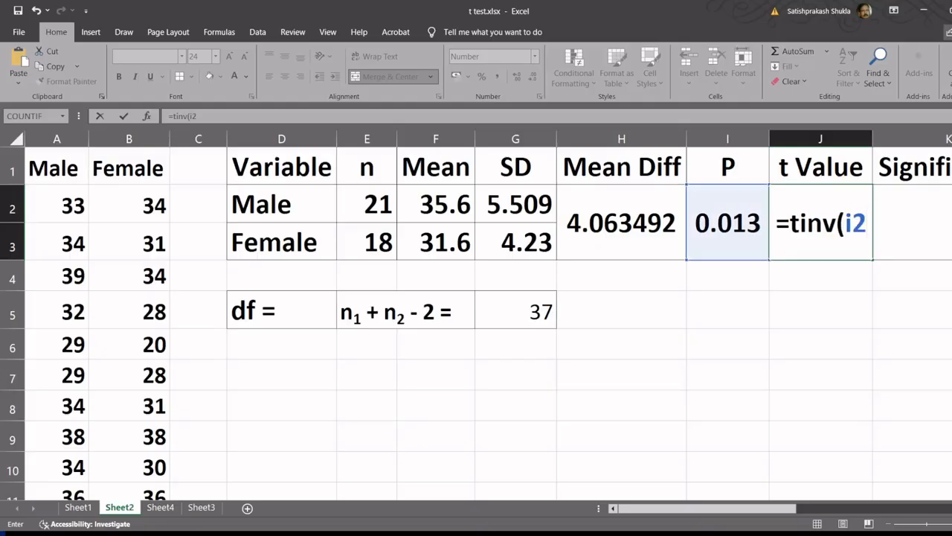
pyautogui.write(',')
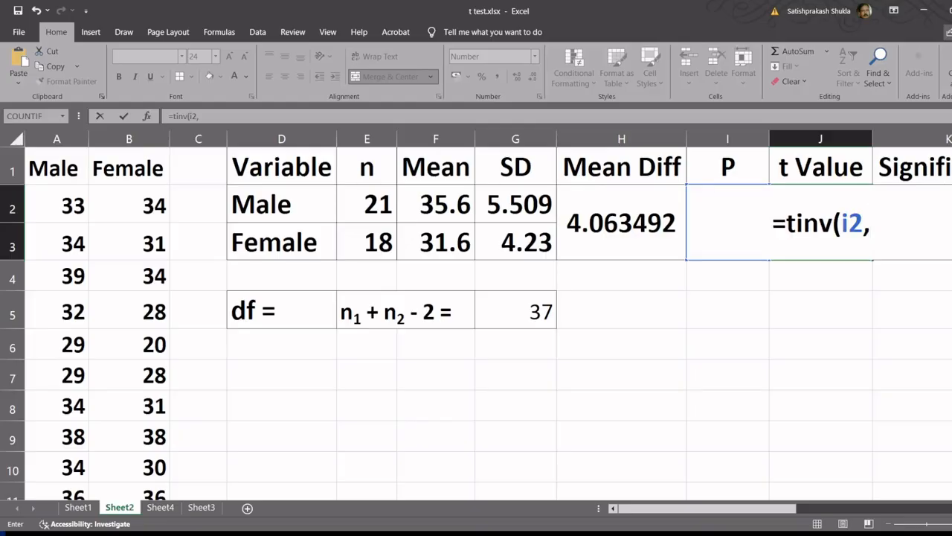
pyautogui.write('37')
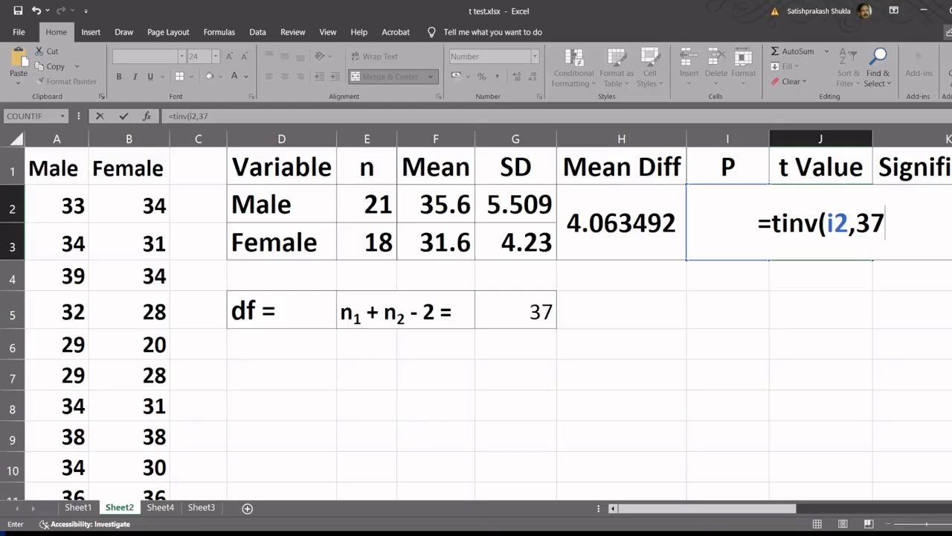
pyautogui.write(')')
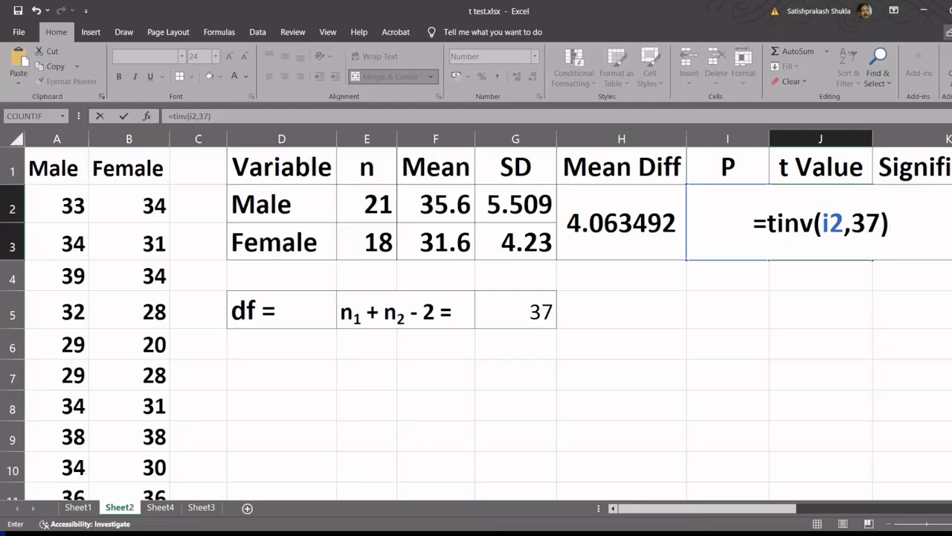
pyautogui.press('Return')
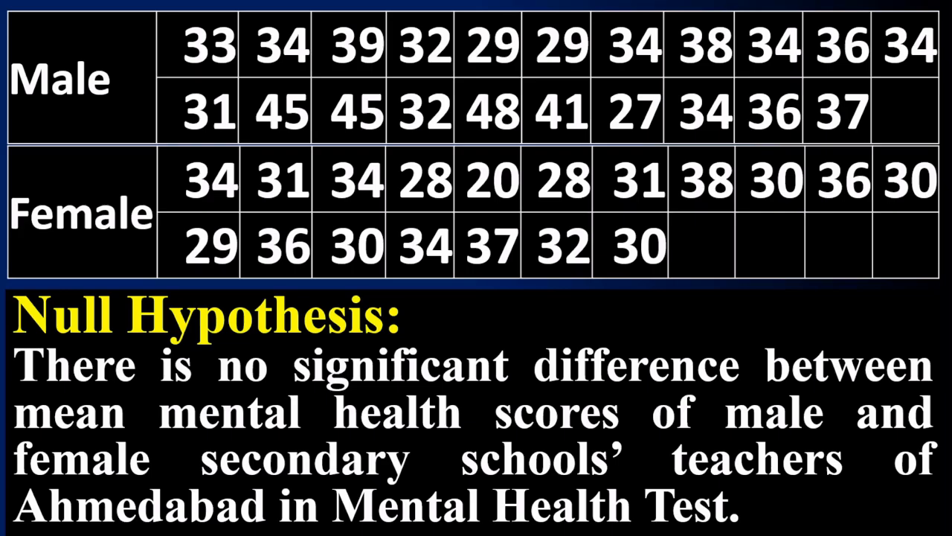
pyautogui.press('Right')
pyautogui.press('Right')
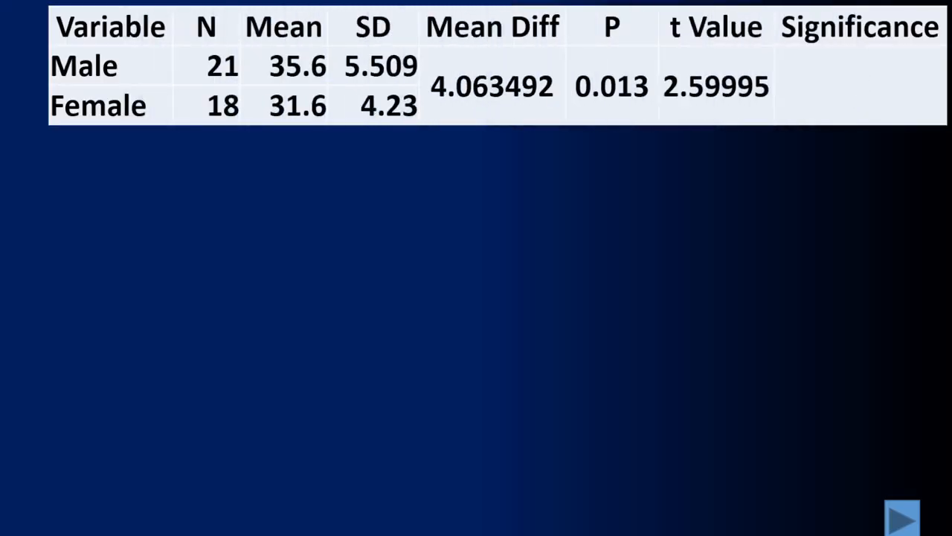